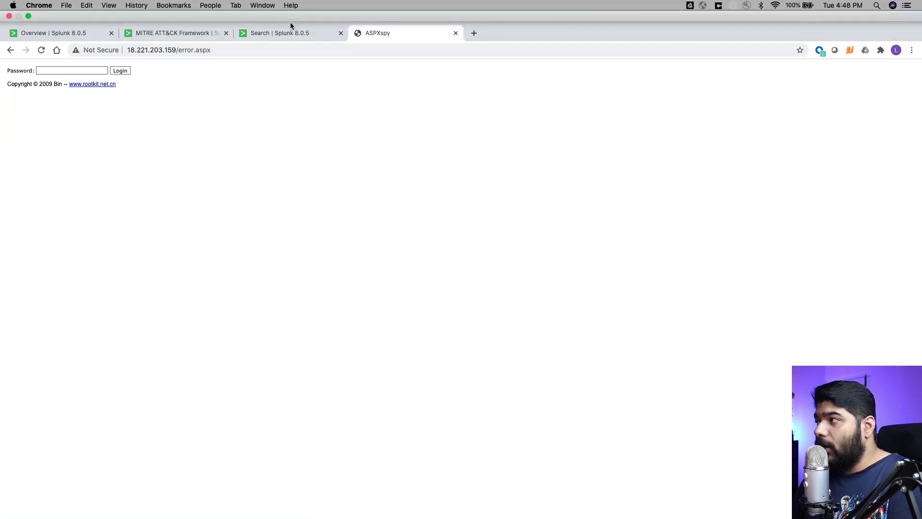
Switch to the Splunk search page and run a search for index=windows
{"action": "left_click", "coordinate": [288, 12]}
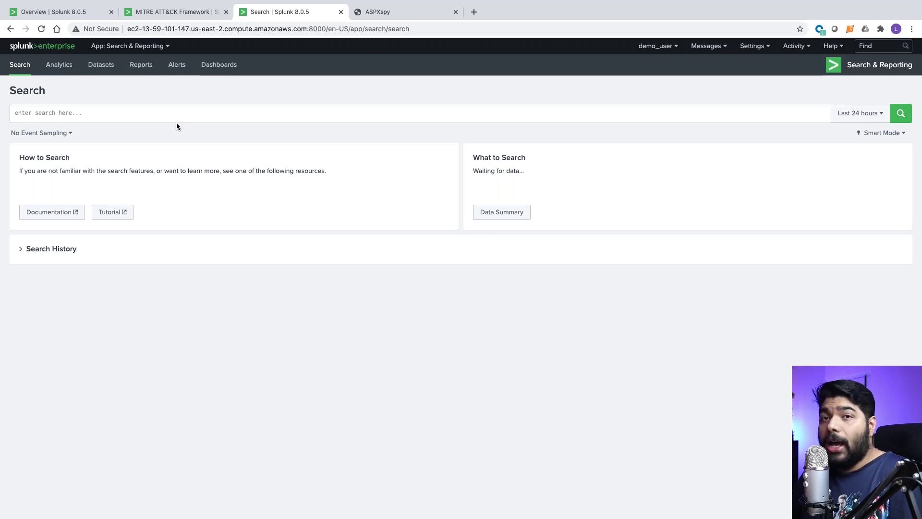
{"action": "left_click", "coordinate": [159, 121]}
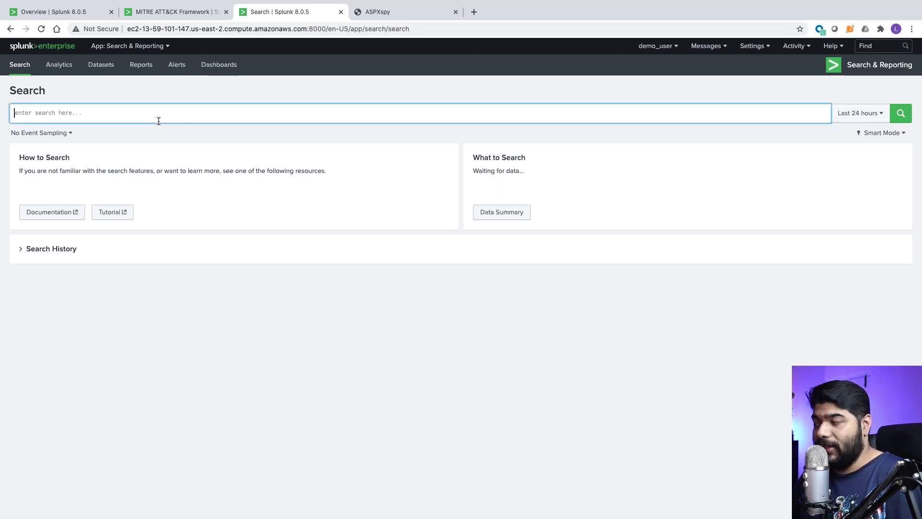
{"action": "type", "text": "index"}
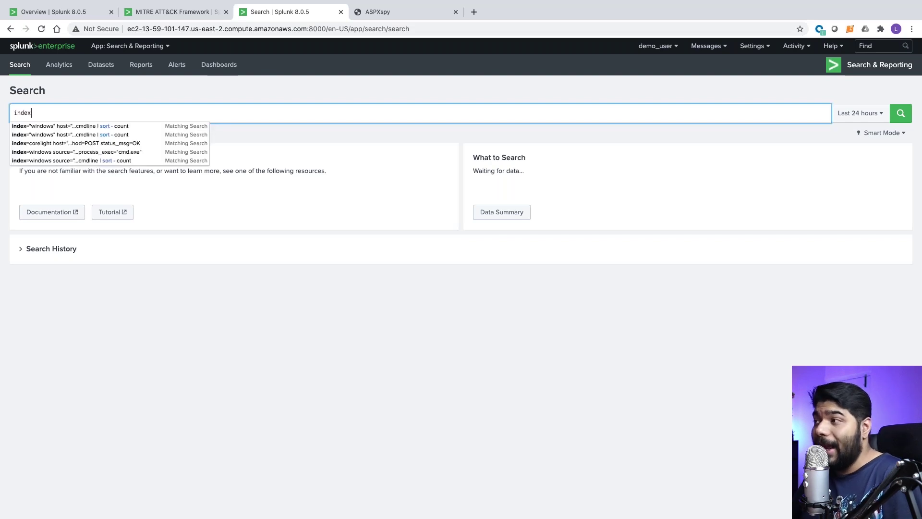
{"action": "type", "text": "="}
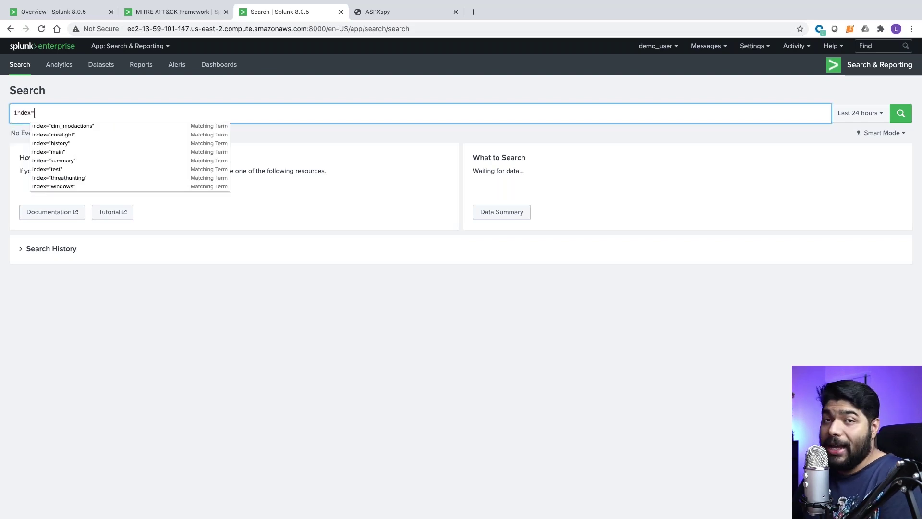
{"action": "type", "text": "windo"}
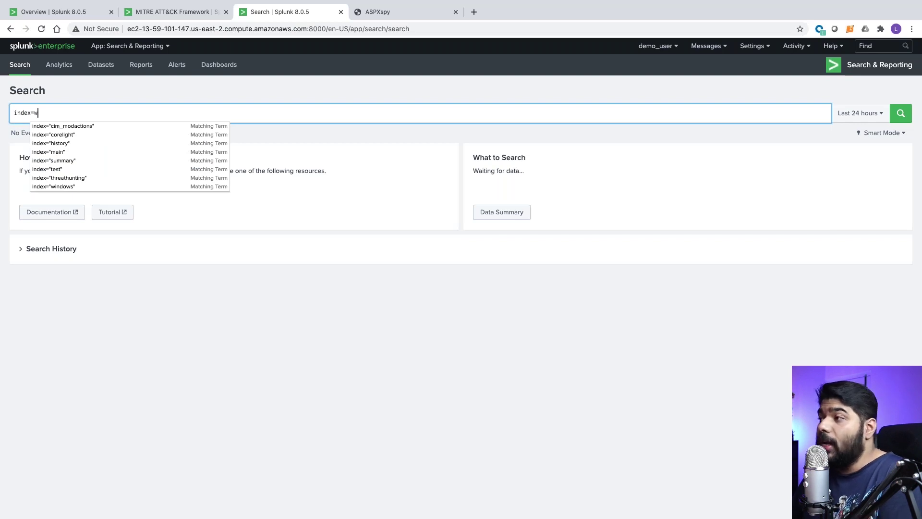
{"action": "type", "text": "ws"}
{"action": "key", "text": "Return"}
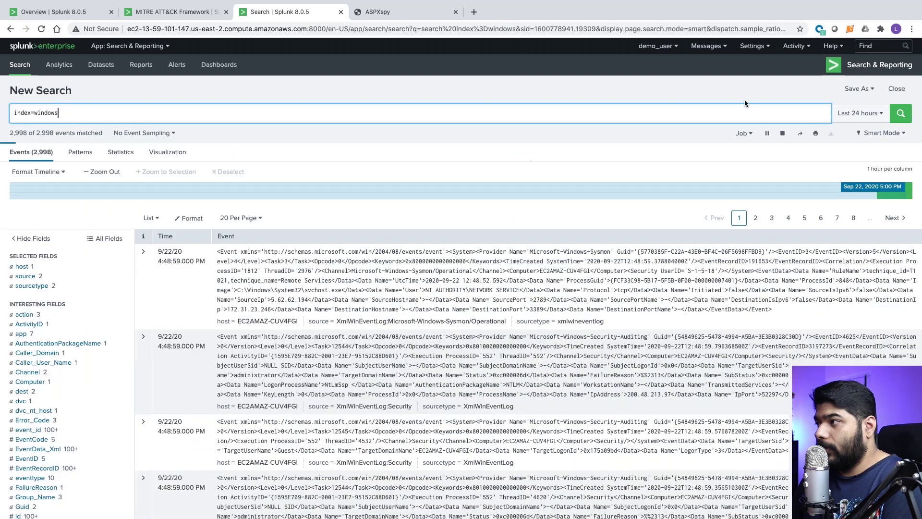
Limit the search to the last 60 minutes and to the source XmlWinEventLog:Microsoft-Windows-Sysmon/Operational
{"action": "left_click", "coordinate": [840, 114]}
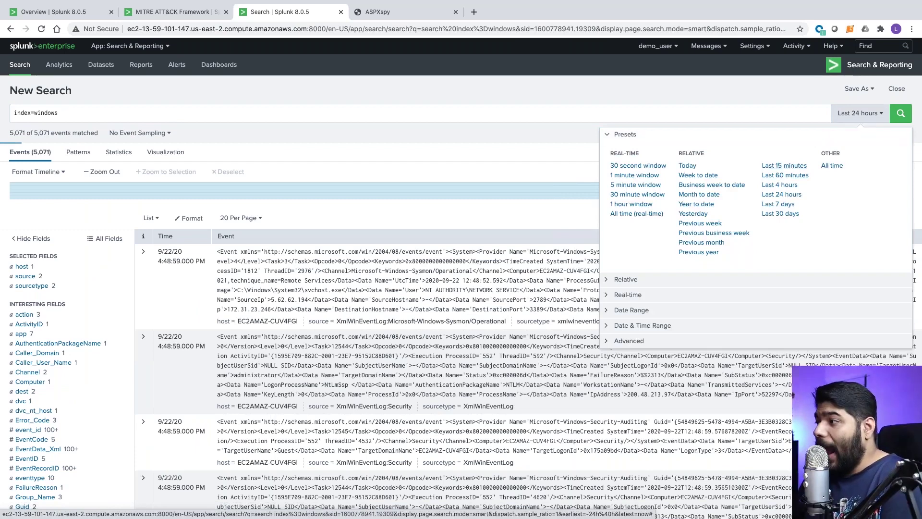
{"action": "left_click", "coordinate": [779, 177]}
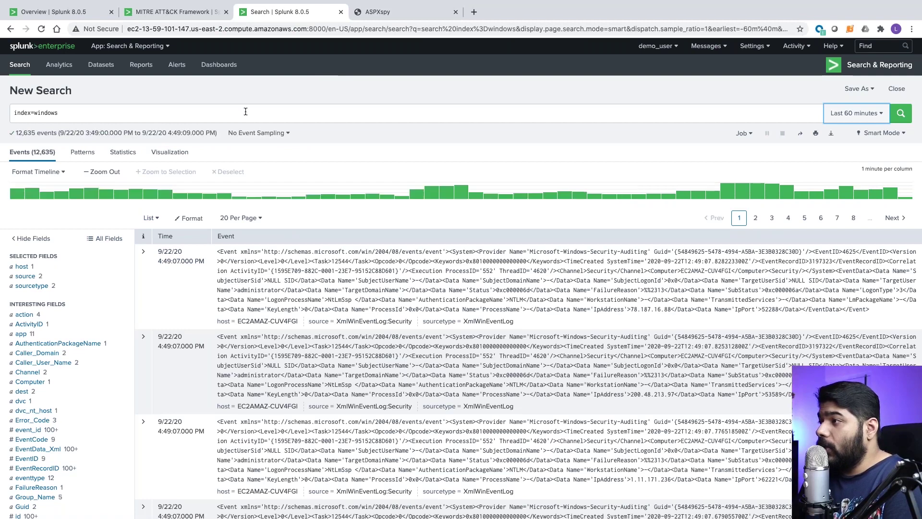
{"action": "left_click", "coordinate": [50, 281]}
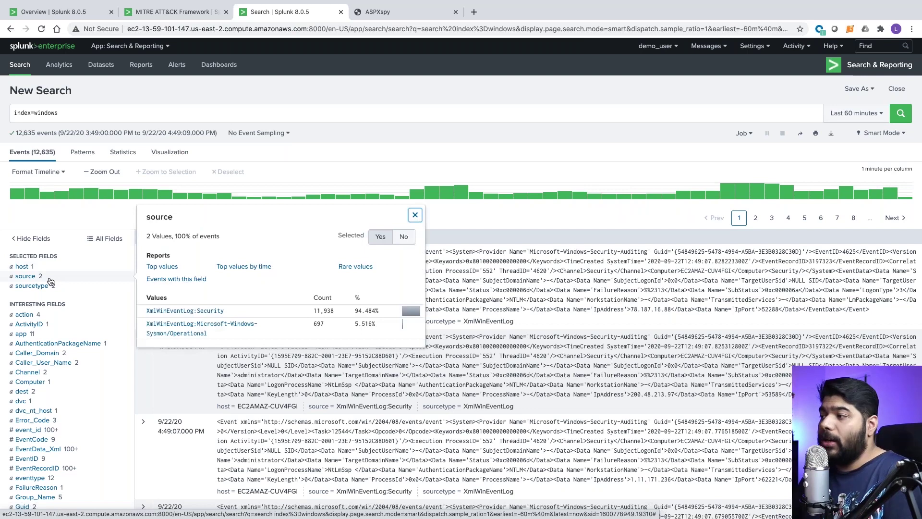
{"action": "left_click", "coordinate": [168, 329]}
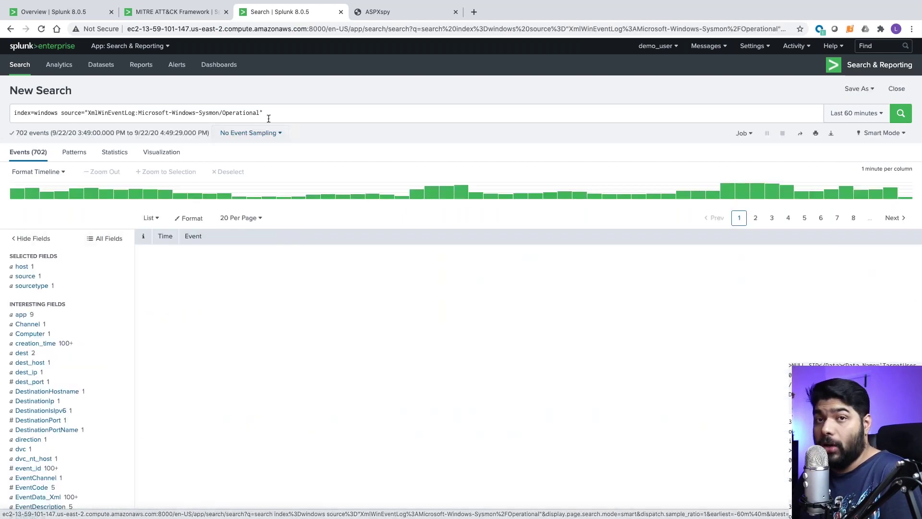
{"action": "left_click_drag", "start_coordinate": [263, 113], "coordinate": [158, 113]}
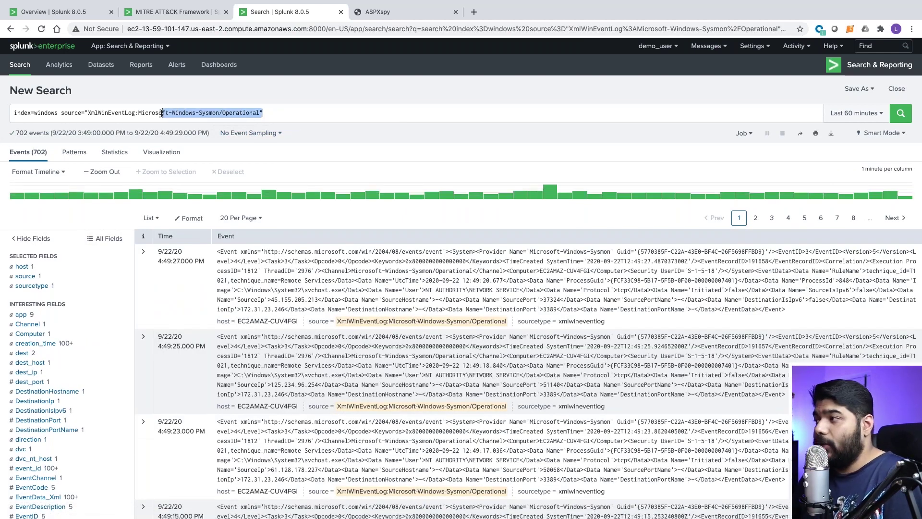
{"action": "left_click", "coordinate": [161, 113]}
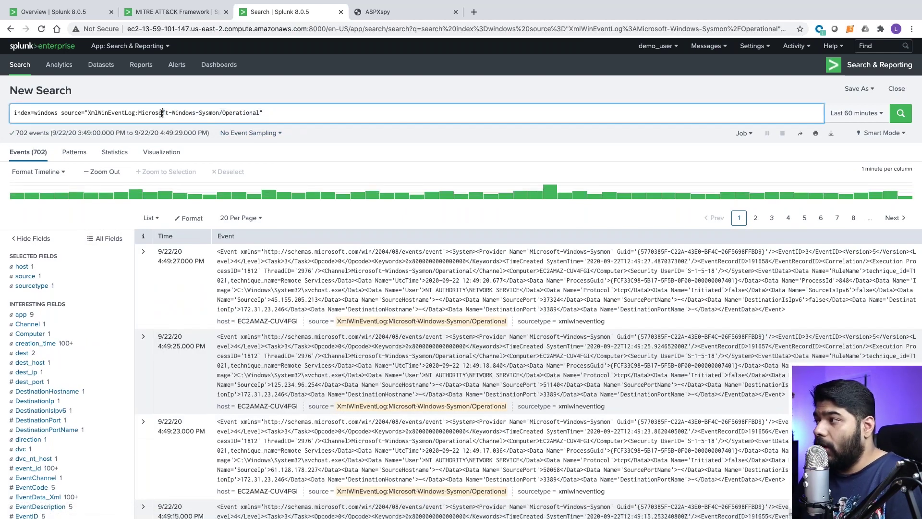
{"action": "left_click", "coordinate": [280, 121]}
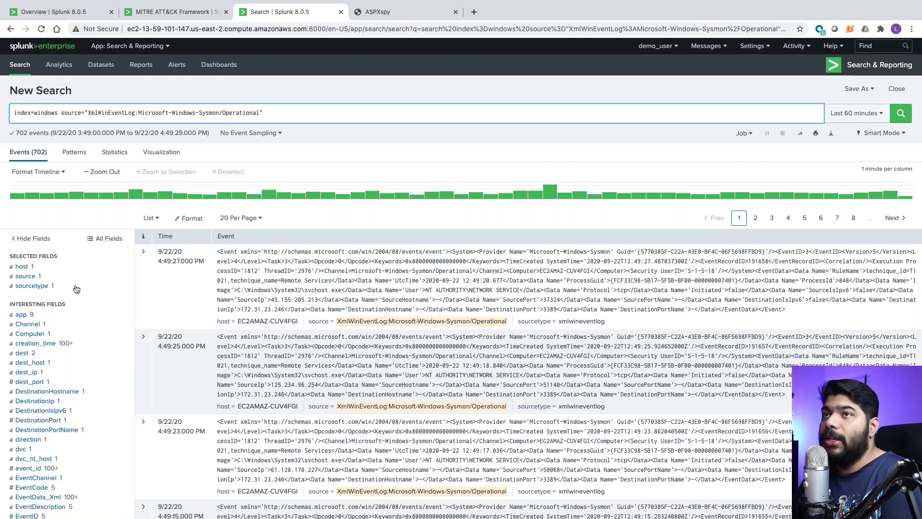
Narrow the Sysmon search to the host EC2AMAZ-CUV4FGI
{"action": "left_click", "coordinate": [41, 268]}
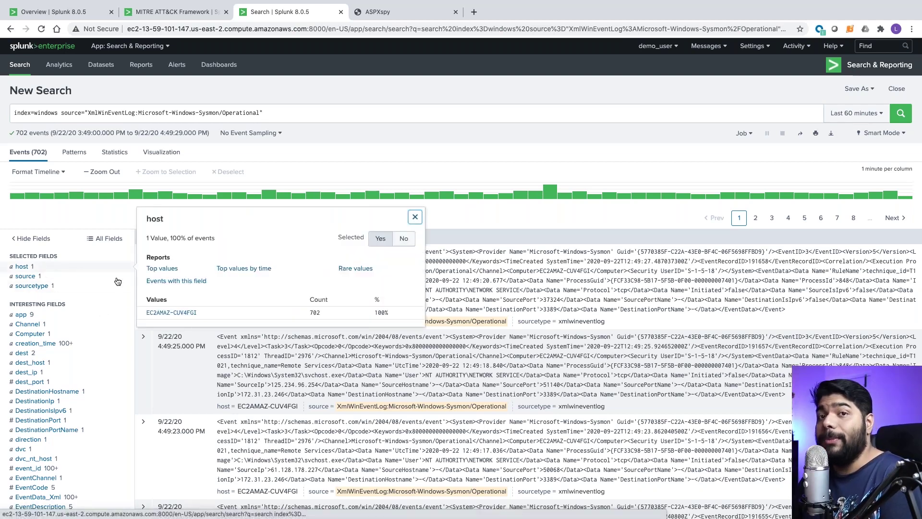
{"action": "left_click", "coordinate": [172, 313]}
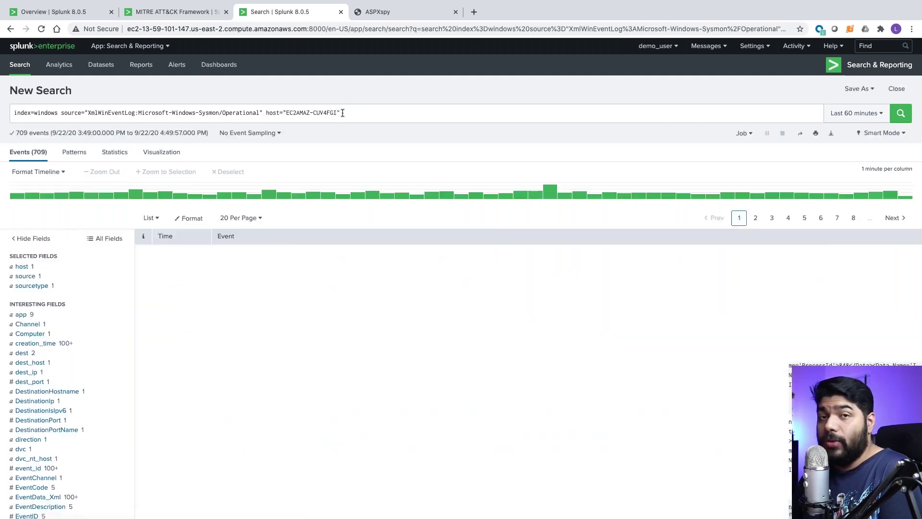
{"action": "left_click_drag", "start_coordinate": [344, 113], "coordinate": [268, 113]}
{"action": "double_click", "coordinate": [270, 113]}
{"action": "left_click_drag", "start_coordinate": [330, 115], "coordinate": [341, 114]}
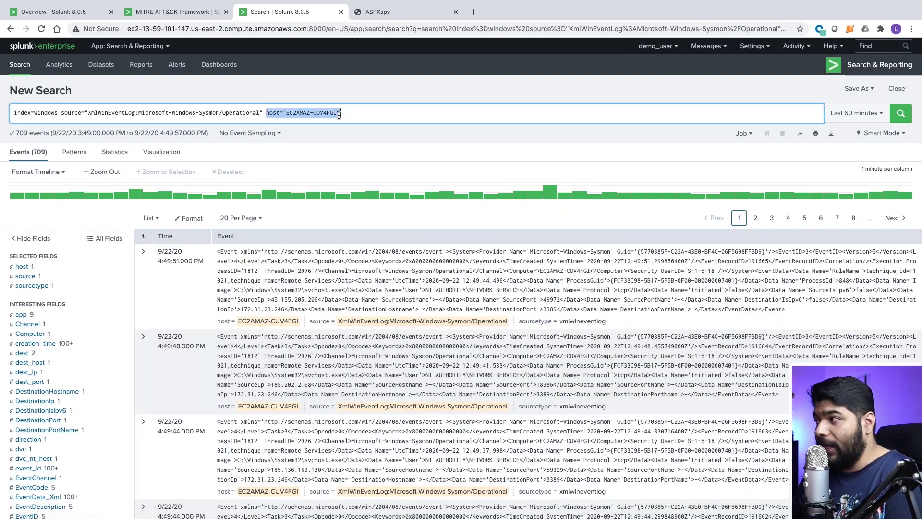
{"action": "left_click", "coordinate": [344, 114]}
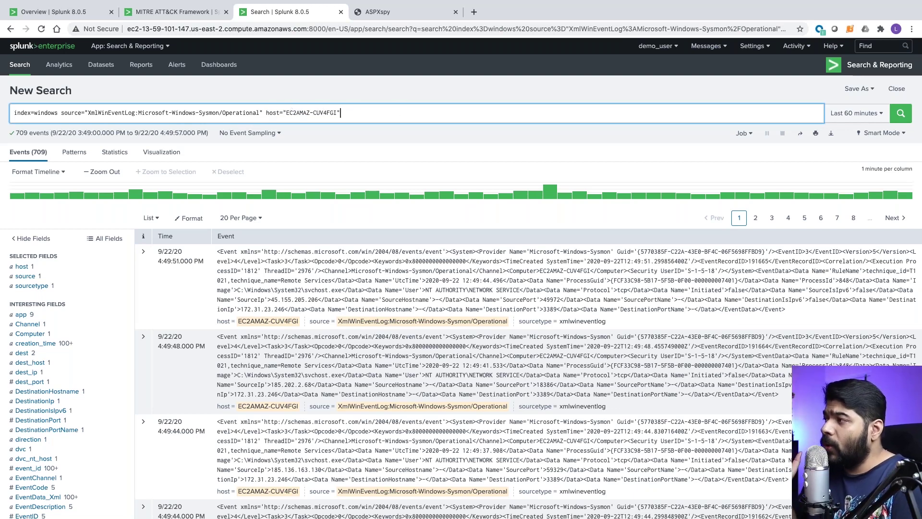
Filter the host's Sysmon events to those with the EventDescription value Process Create
{"action": "key", "text": "super+Tab"}
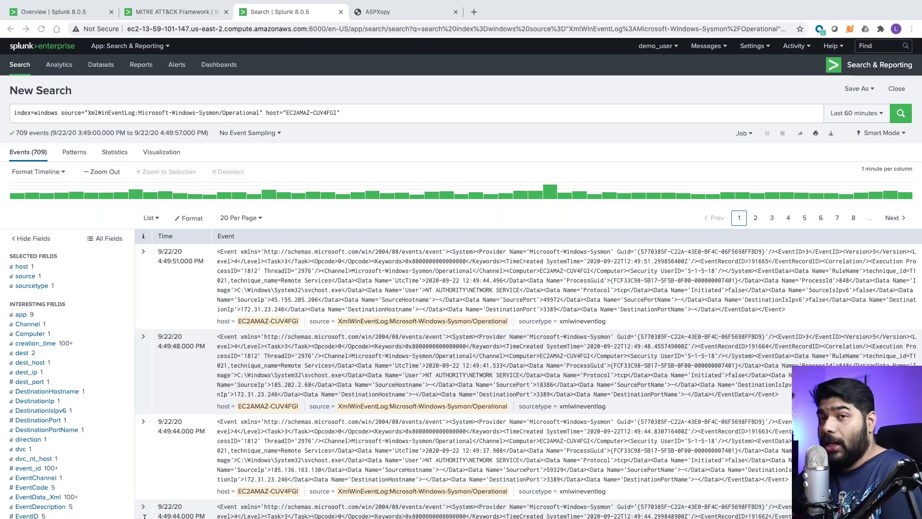
{"action": "scroll", "coordinate": [43, 363], "scroll_direction": "down", "scroll_amount": 5}
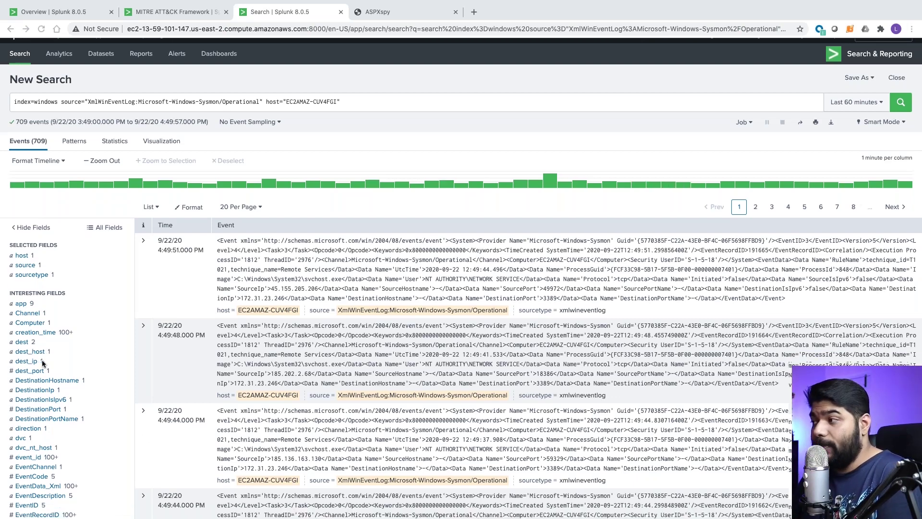
{"action": "scroll", "coordinate": [44, 243], "scroll_direction": "down", "scroll_amount": 2}
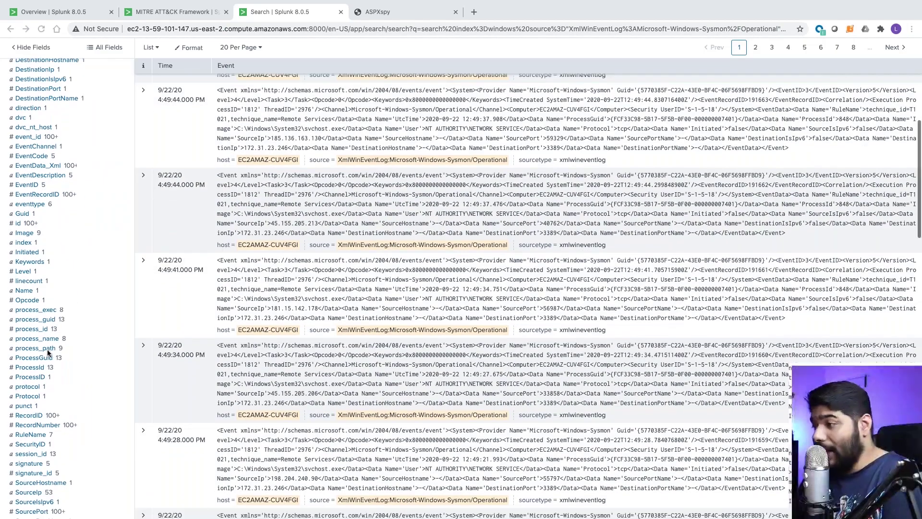
{"action": "scroll", "coordinate": [48, 353], "scroll_direction": "up", "scroll_amount": 1}
{"action": "left_click", "coordinate": [50, 234]}
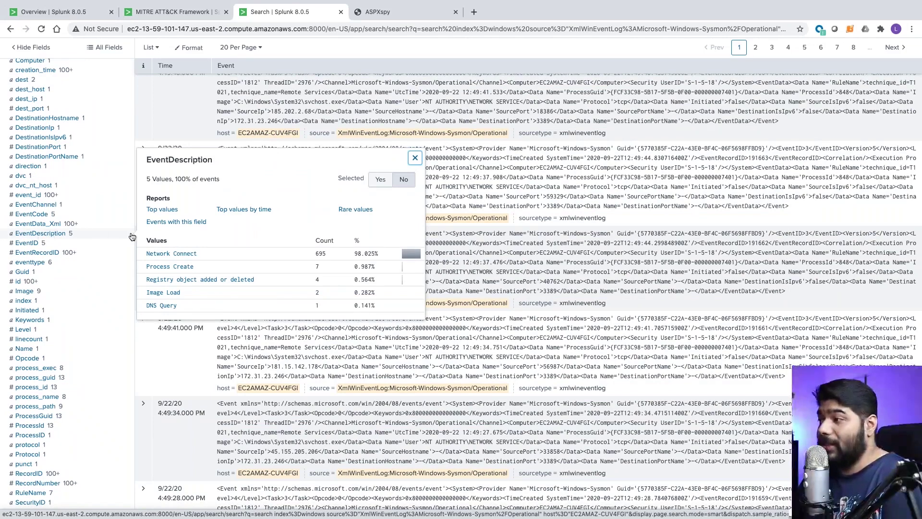
{"action": "left_click", "coordinate": [187, 271]}
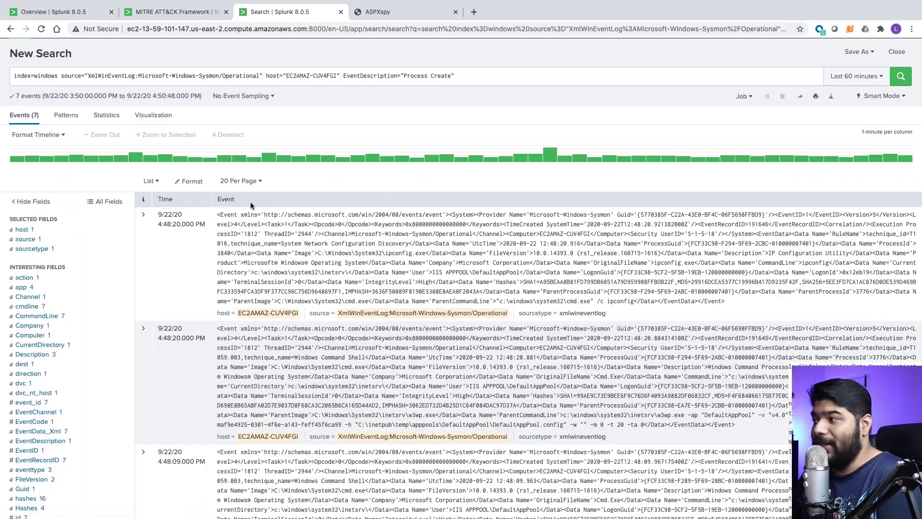
{"action": "left_click", "coordinate": [464, 110]}
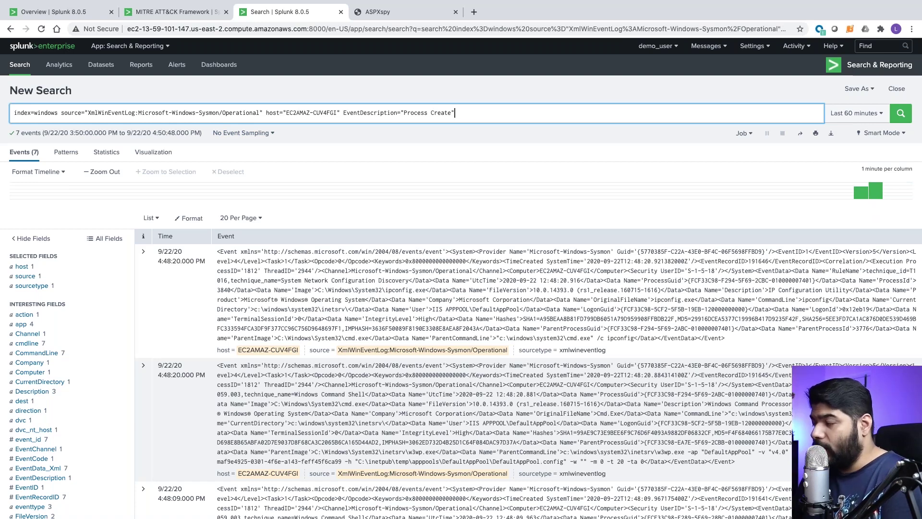
Filter the process creation events to those whose parent_process_exec is w3wp.exe
{"action": "key", "text": "super+Tab"}
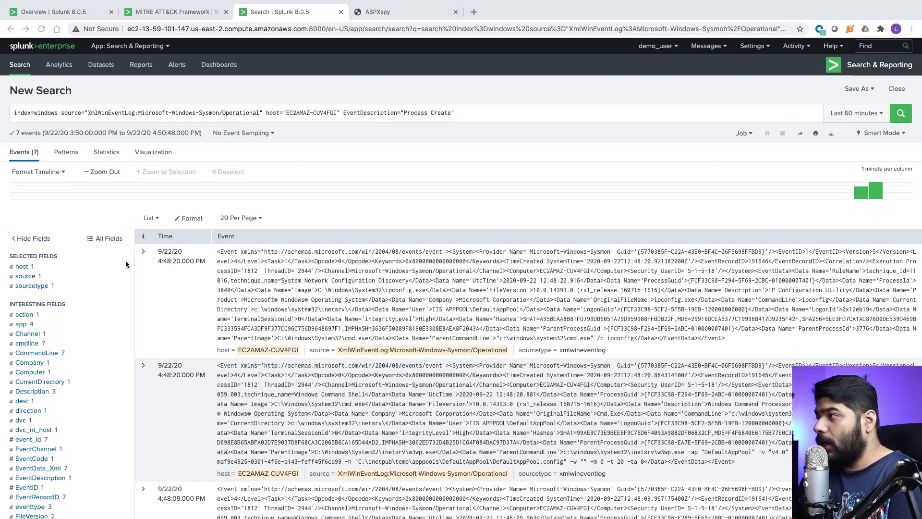
{"action": "scroll", "coordinate": [127, 264], "scroll_direction": "down", "scroll_amount": 1}
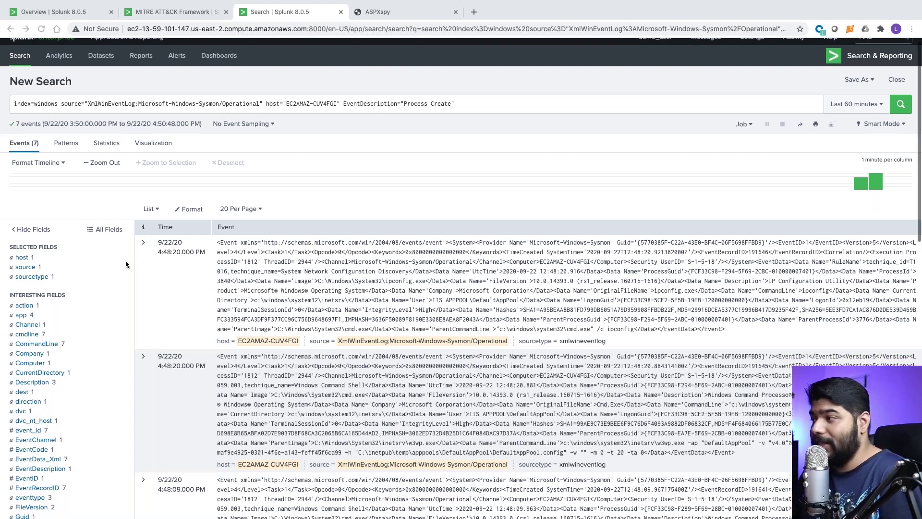
{"action": "scroll", "coordinate": [126, 264], "scroll_direction": "down", "scroll_amount": 1}
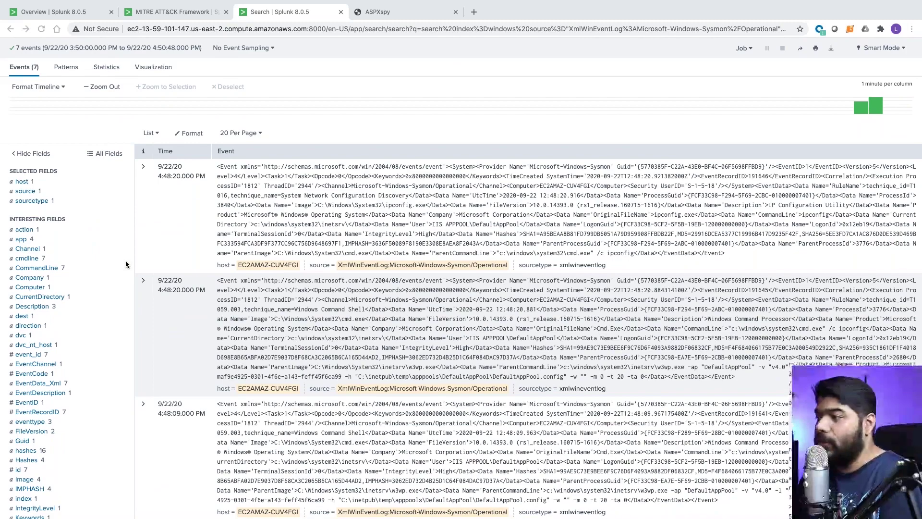
{"action": "scroll", "coordinate": [126, 264], "scroll_direction": "down", "scroll_amount": 5}
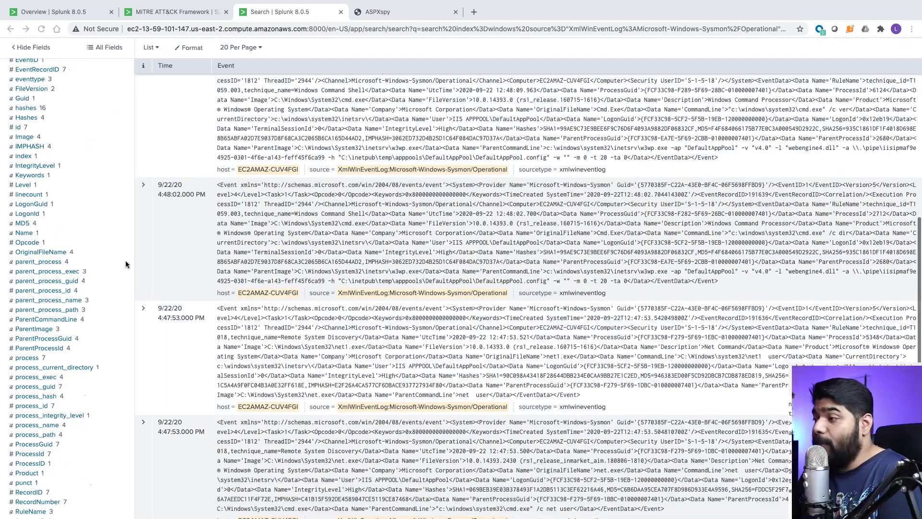
{"action": "scroll", "coordinate": [125, 260], "scroll_direction": "down", "scroll_amount": 3}
{"action": "scroll", "coordinate": [52, 287], "scroll_direction": "down", "scroll_amount": 2}
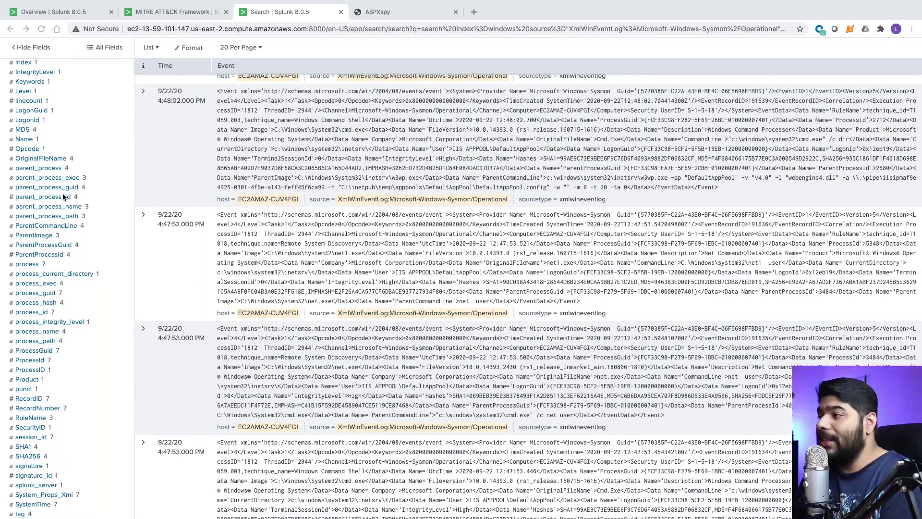
{"action": "scroll", "coordinate": [64, 197], "scroll_direction": "up", "scroll_amount": 1}
{"action": "scroll", "coordinate": [64, 197], "scroll_direction": "up", "scroll_amount": 1}
{"action": "left_click", "coordinate": [42, 204]}
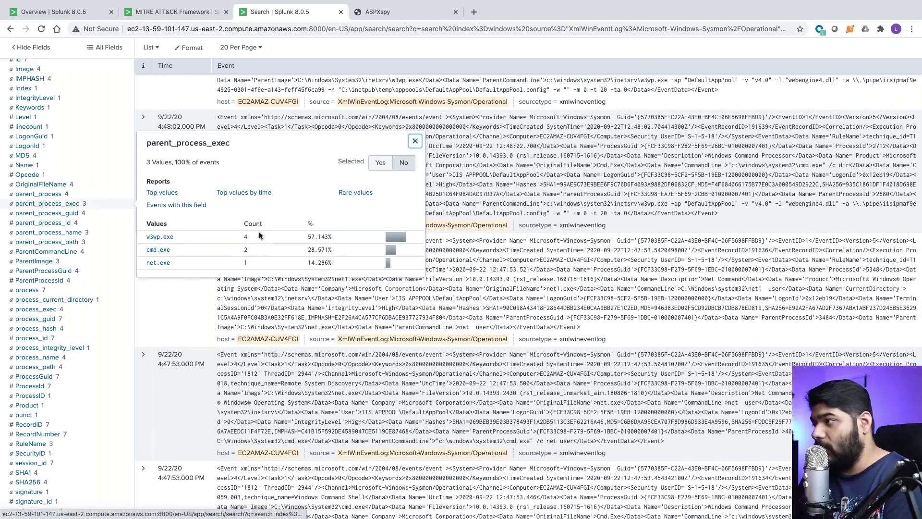
{"action": "left_click", "coordinate": [156, 238]}
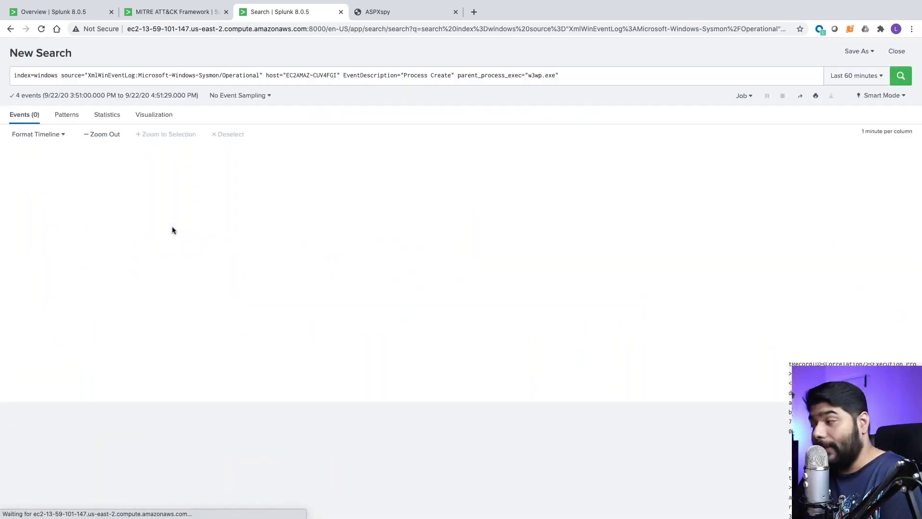
{"action": "scroll", "coordinate": [187, 225], "scroll_direction": "up", "scroll_amount": 1}
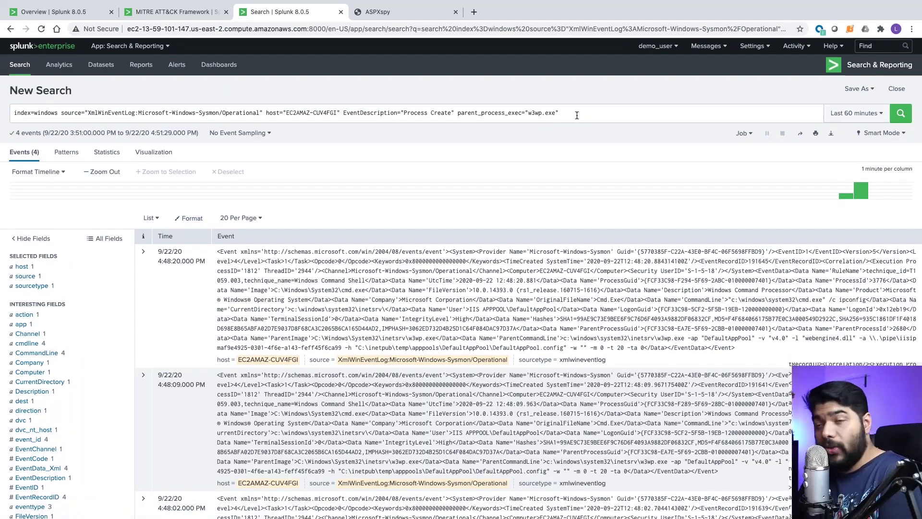
{"action": "left_click", "coordinate": [577, 115]}
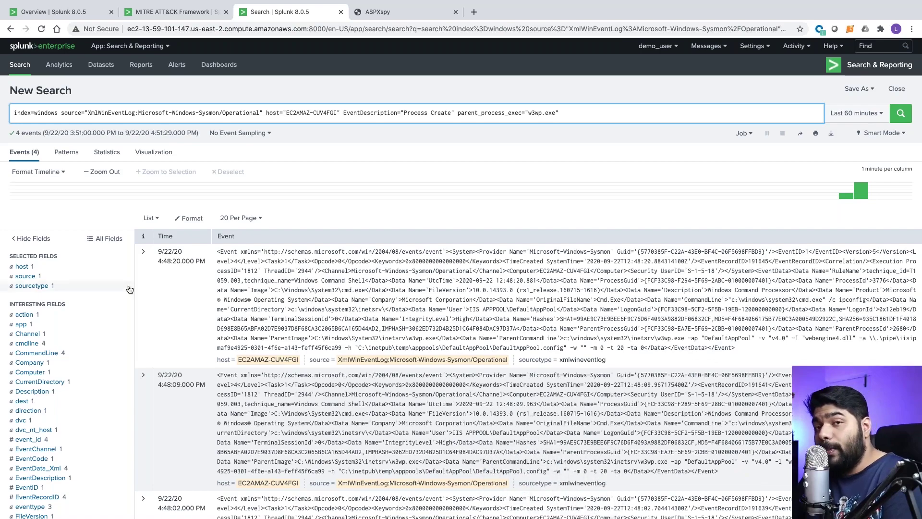
Filter the w3wp.exe child process events to those whose process_exec is cmd.exe
{"action": "scroll", "coordinate": [91, 363], "scroll_direction": "down", "scroll_amount": 1}
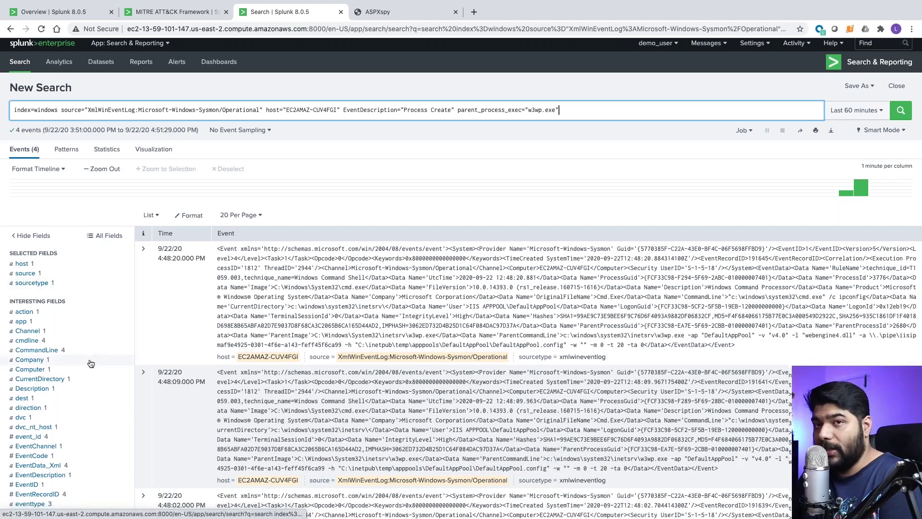
{"action": "scroll", "coordinate": [91, 363], "scroll_direction": "down", "scroll_amount": 6}
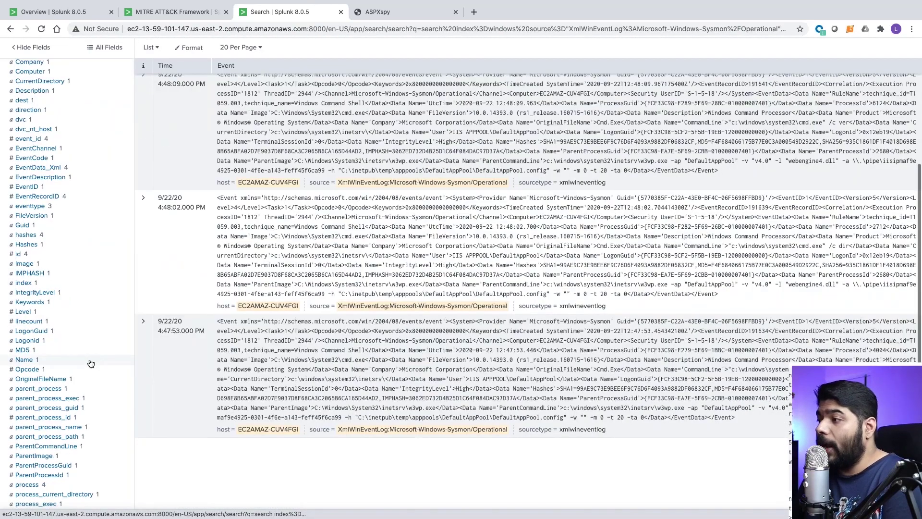
{"action": "scroll", "coordinate": [91, 364], "scroll_direction": "down", "scroll_amount": 1}
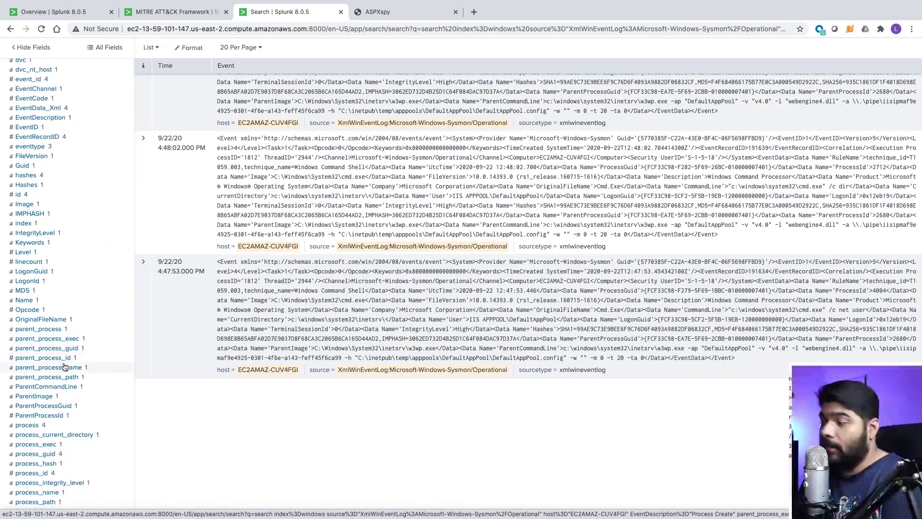
{"action": "scroll", "coordinate": [64, 367], "scroll_direction": "down", "scroll_amount": 1}
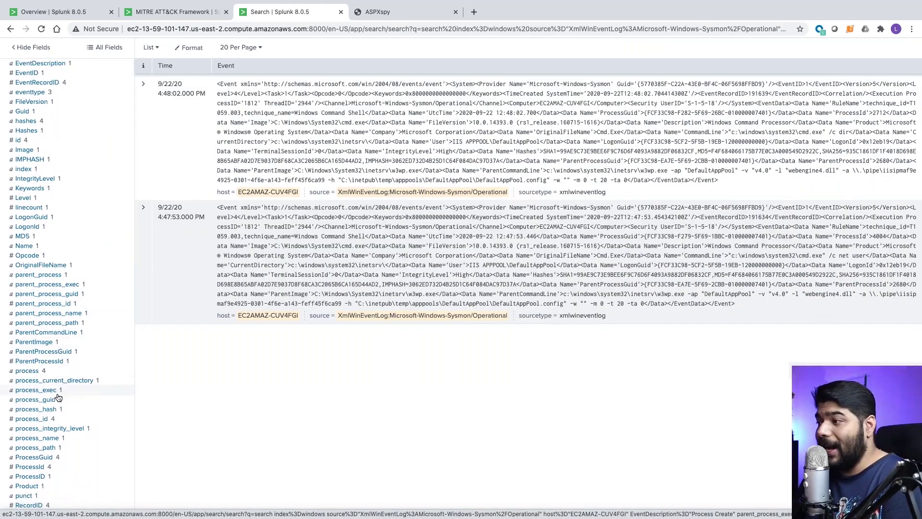
{"action": "left_click", "coordinate": [55, 392]}
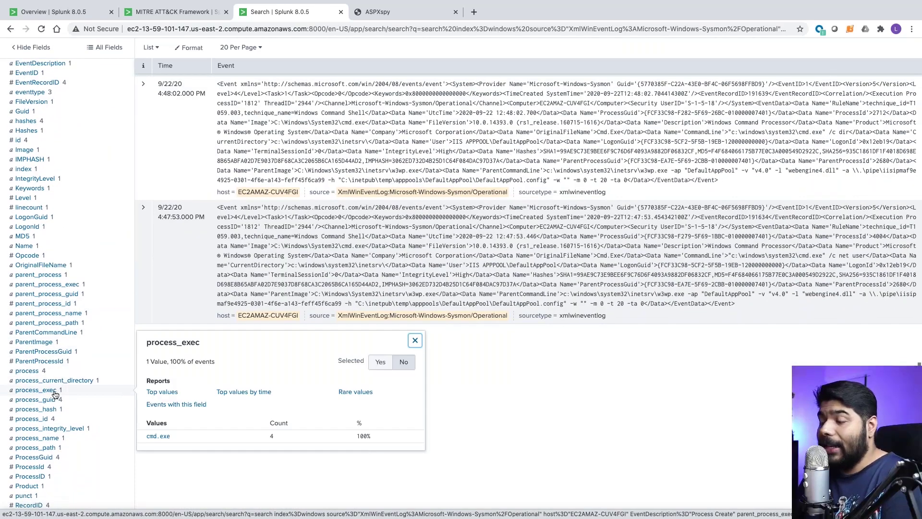
{"action": "left_click", "coordinate": [166, 436]}
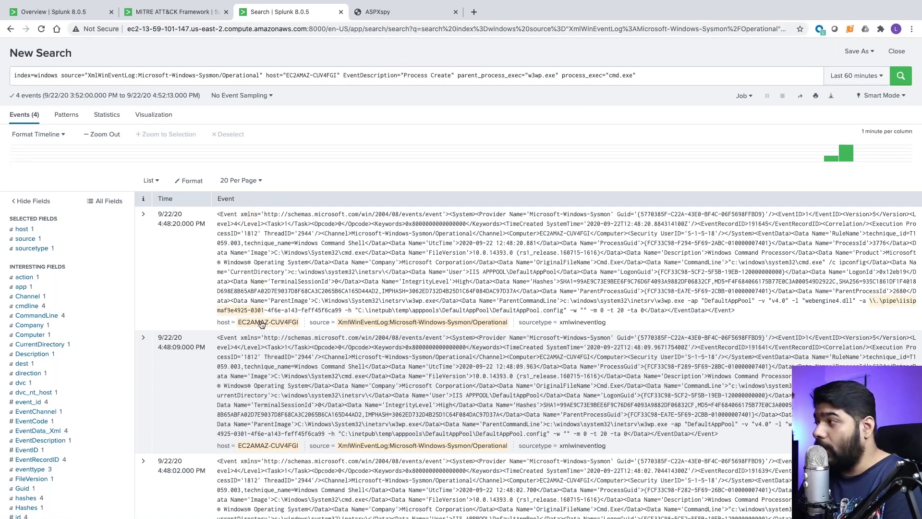
Examine the CommandLine field values of the cmd.exe events for commands run through the web shell
{"action": "scroll", "coordinate": [293, 216], "scroll_direction": "down", "scroll_amount": 1}
{"action": "scroll", "coordinate": [393, 140], "scroll_direction": "down", "scroll_amount": 2}
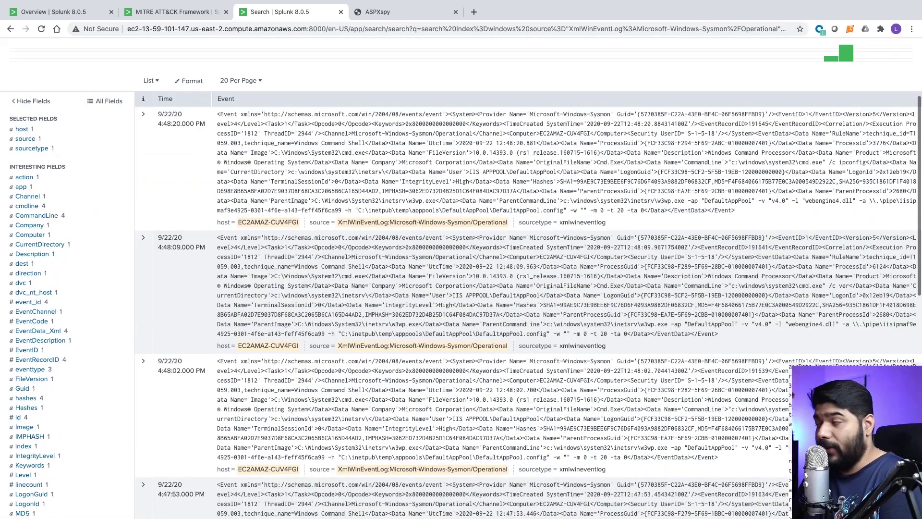
{"action": "scroll", "coordinate": [393, 140], "scroll_direction": "up", "scroll_amount": 5}
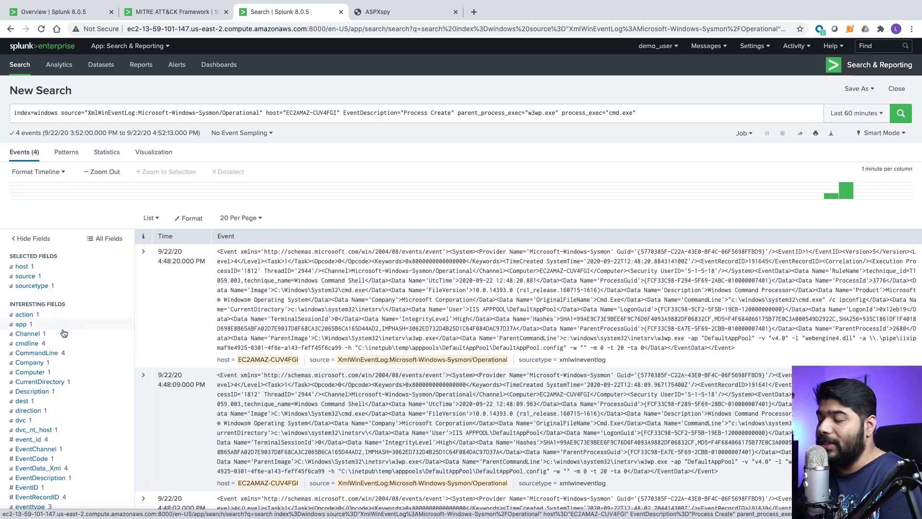
{"action": "scroll", "coordinate": [60, 366], "scroll_direction": "down", "scroll_amount": 3}
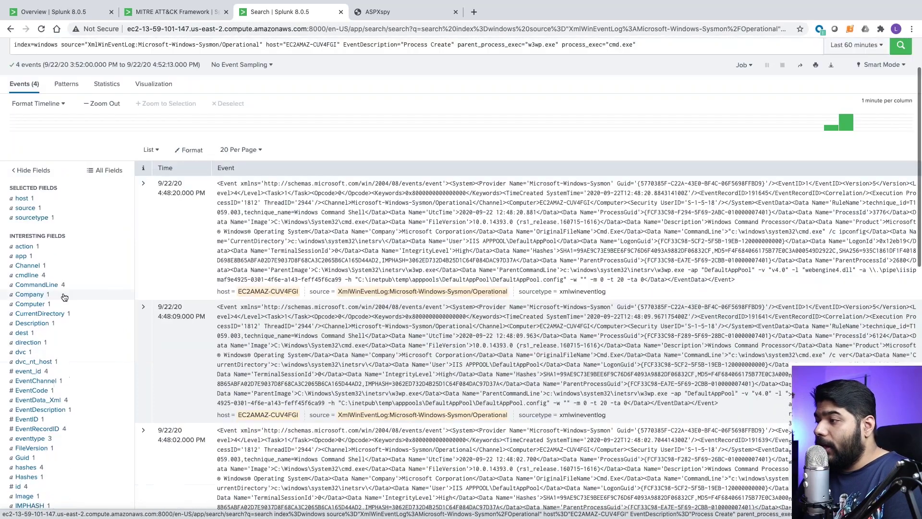
{"action": "left_click", "coordinate": [41, 285]}
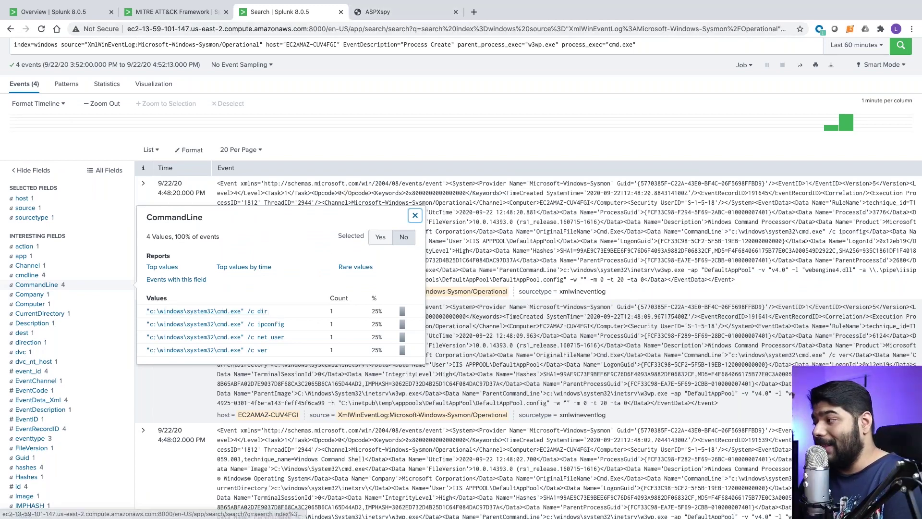
{"action": "left_click_drag", "start_coordinate": [285, 352], "coordinate": [143, 350]}
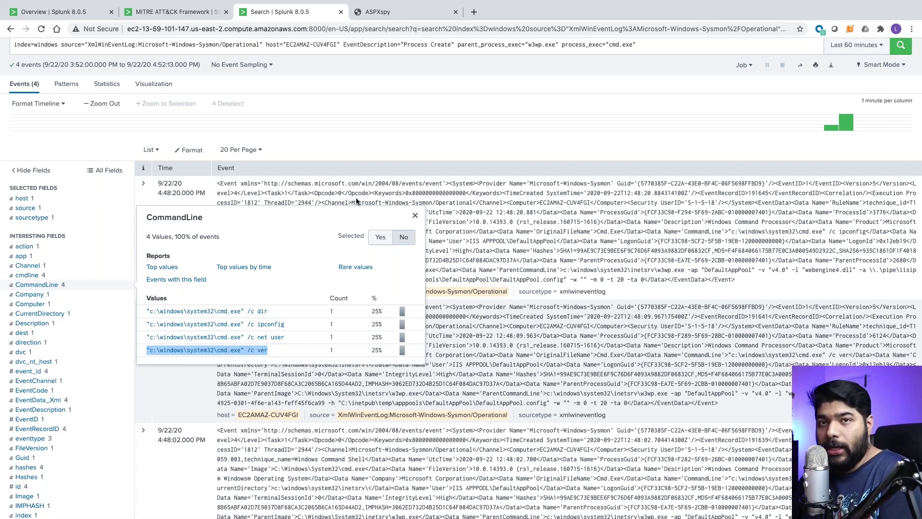
{"action": "left_click", "coordinate": [418, 120]}
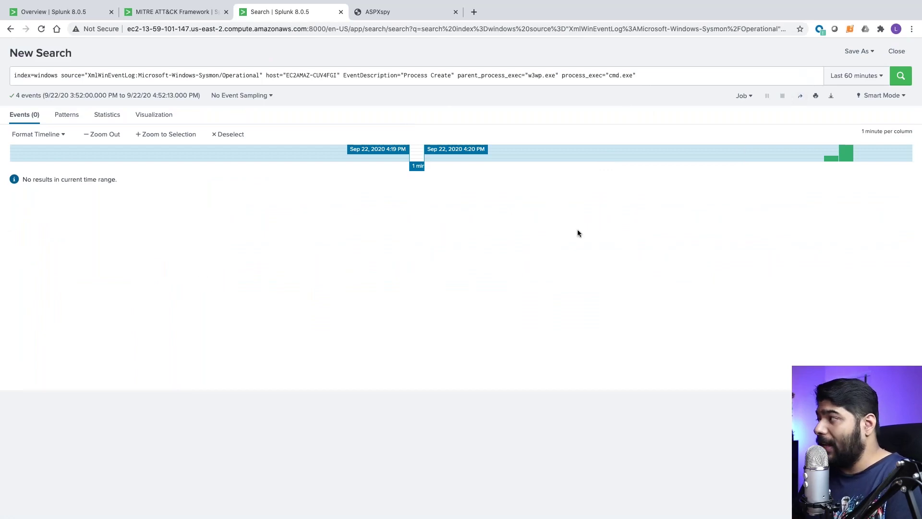
Append a stats command to the search that counts by _time, host, User and EventDescription
{"action": "left_click", "coordinate": [682, 75]}
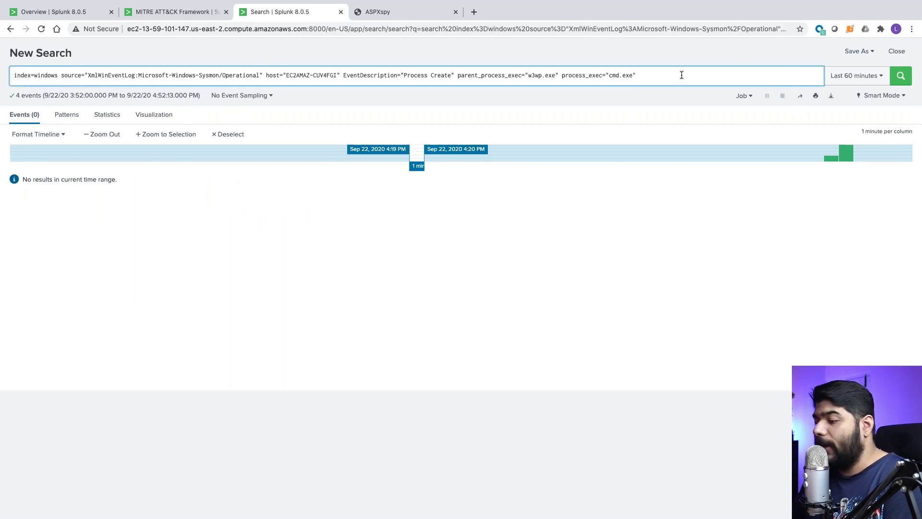
{"action": "type", "text": "| stats"}
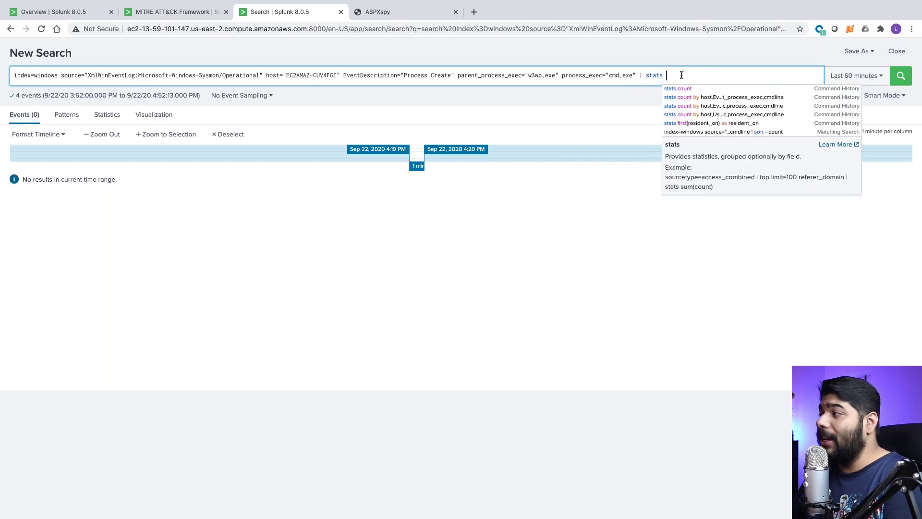
{"action": "type", "text": " count by"}
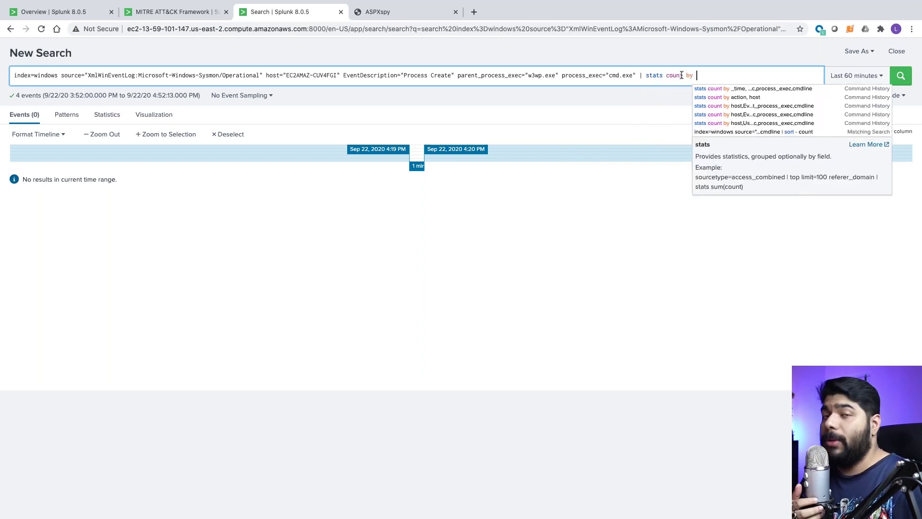
{"action": "type", "text": " _time"}
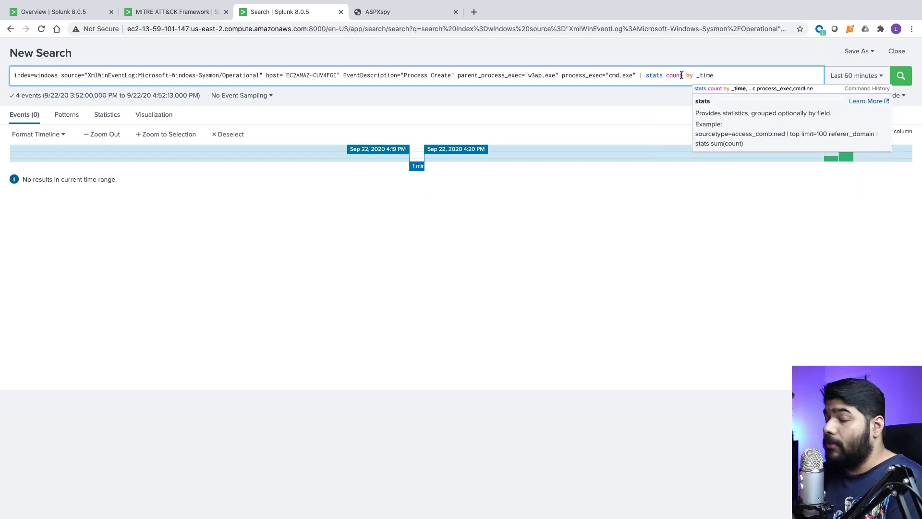
{"action": "type", "text": ",host,"}
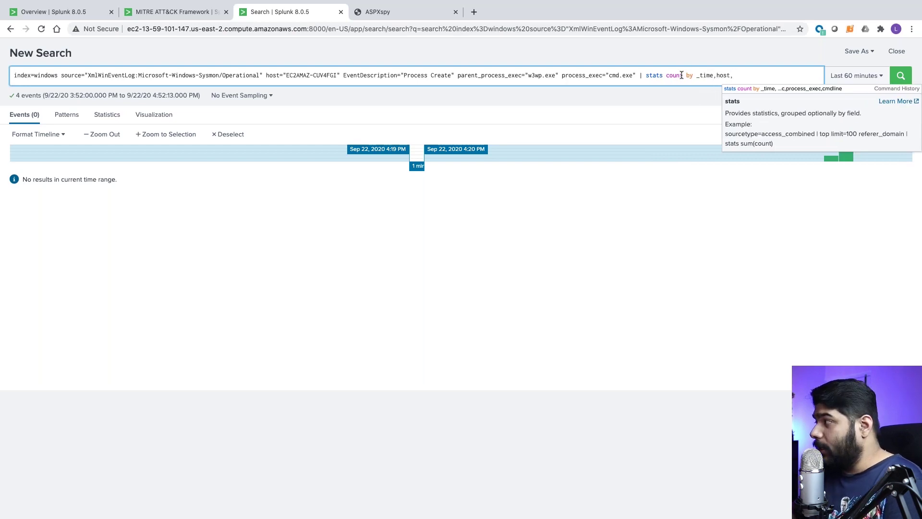
{"action": "type", "text": "user,"}
{"action": "key", "text": "BackSpace"}
{"action": "key", "text": "BackSpace"}
{"action": "key", "text": "BackSpace"}
{"action": "key", "text": "BackSpace"}
{"action": "key", "text": "BackSpace"}
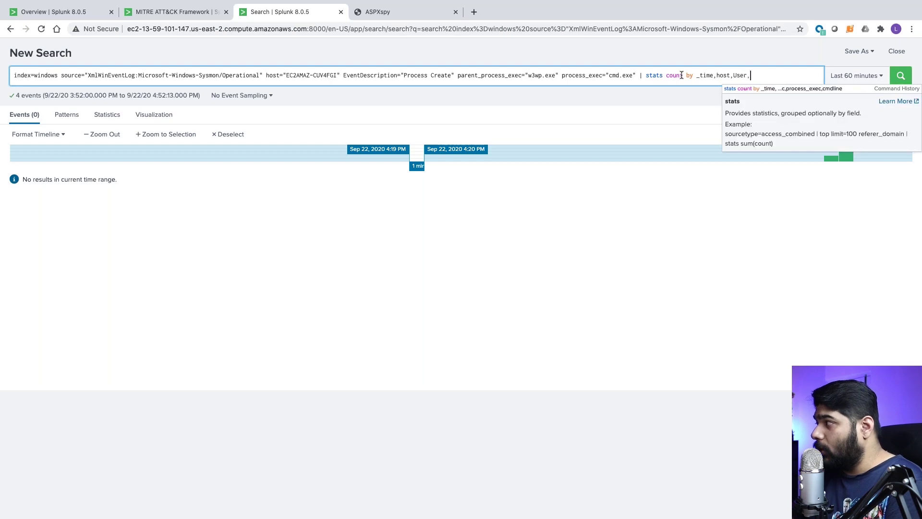
{"action": "type", "text": "User,EventDes"}
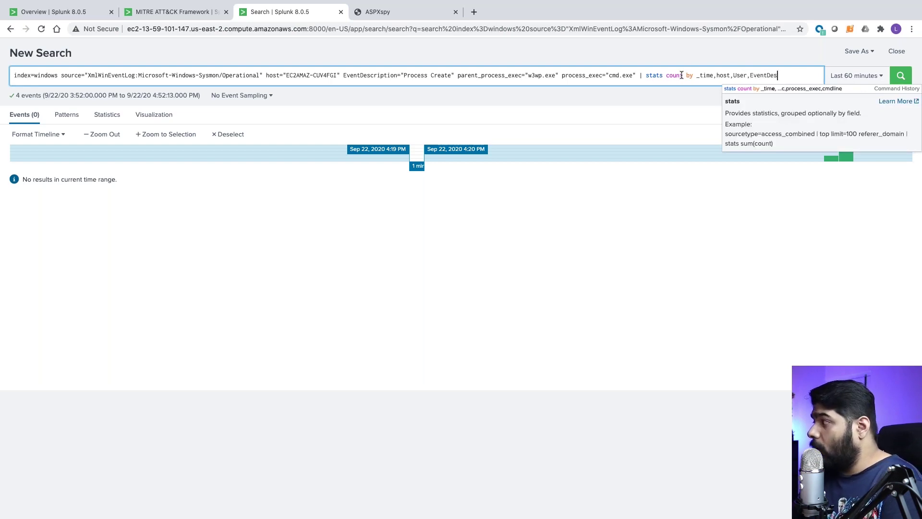
{"action": "type", "text": "cription,paren"}
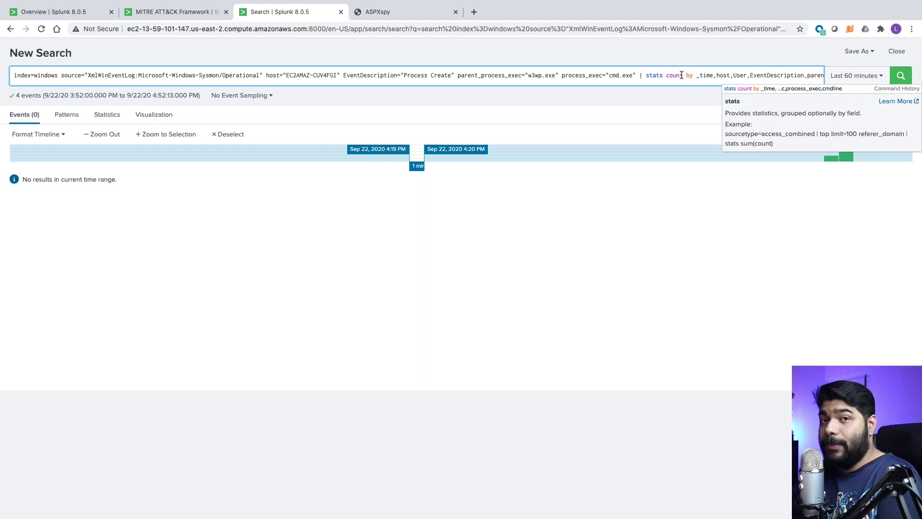
Run the partly written stats search and check its events view
{"action": "left_click", "coordinate": [686, 91]}
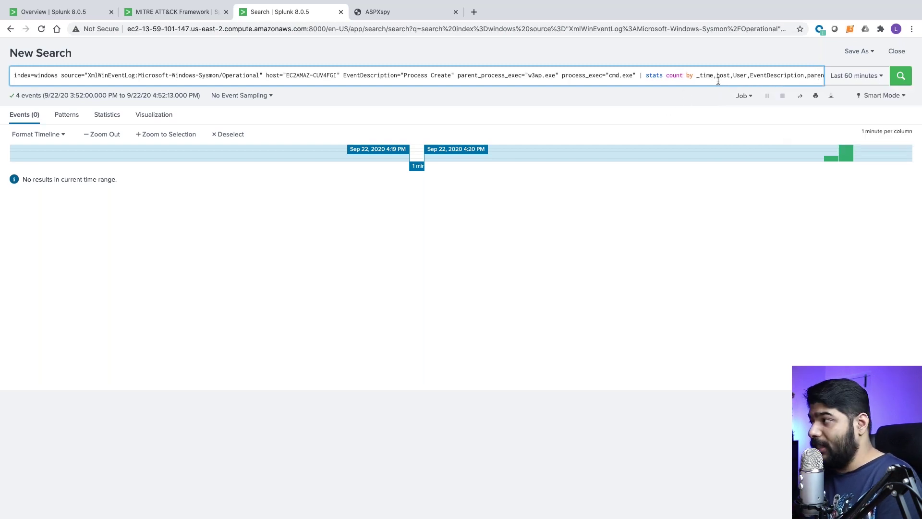
{"action": "left_click_drag", "start_coordinate": [832, 79], "coordinate": [812, 71]}
{"action": "left_click", "coordinate": [901, 75]}
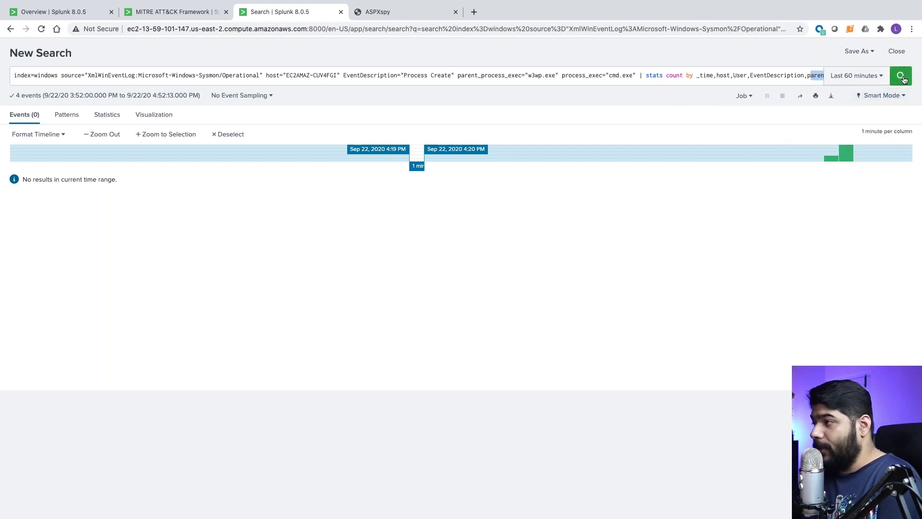
{"action": "left_click", "coordinate": [773, 76]}
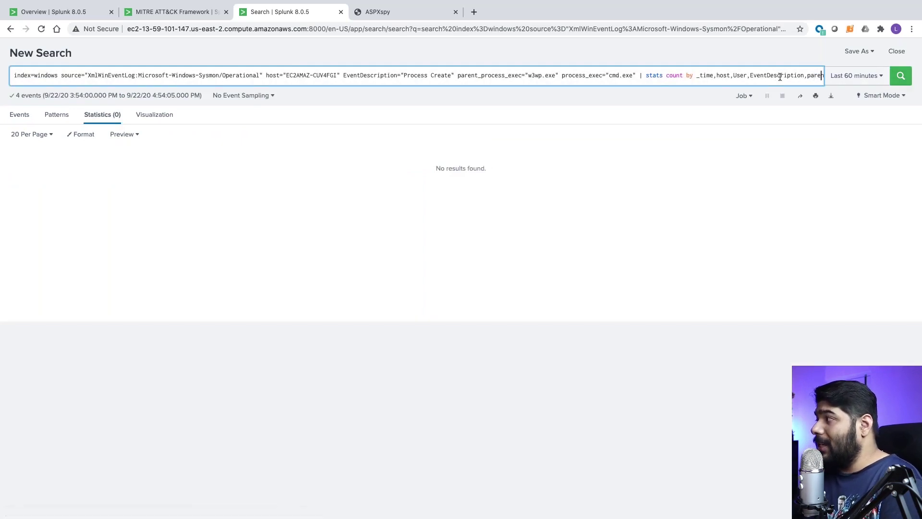
{"action": "left_click", "coordinate": [31, 120]}
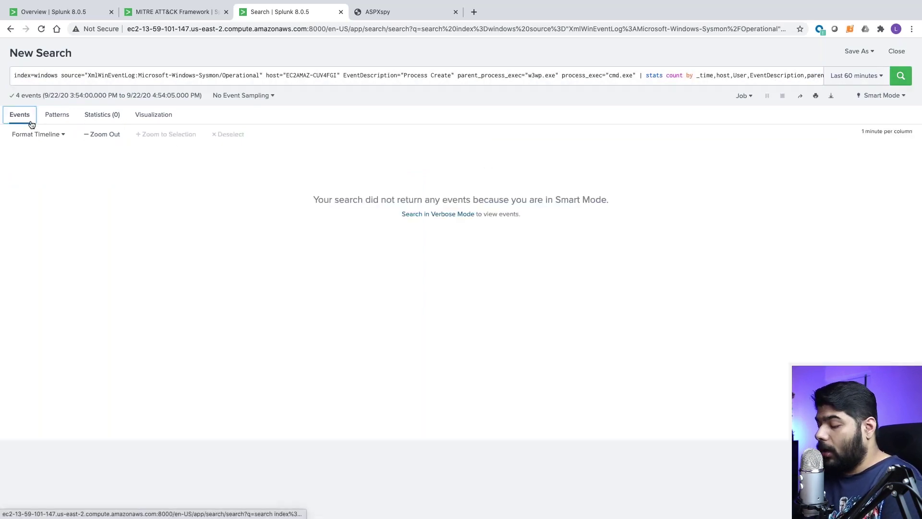
{"action": "left_click_drag", "start_coordinate": [659, 76], "coordinate": [834, 81]}
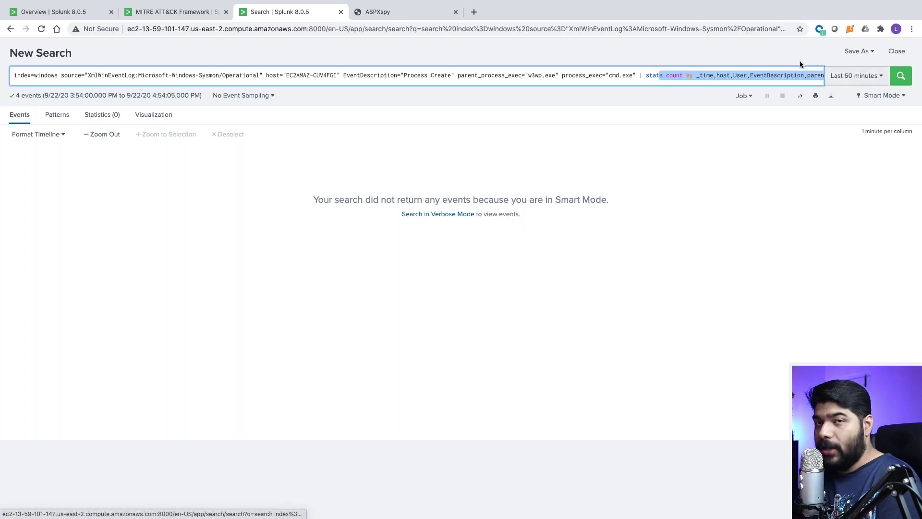
{"action": "left_click", "coordinate": [778, 73]}
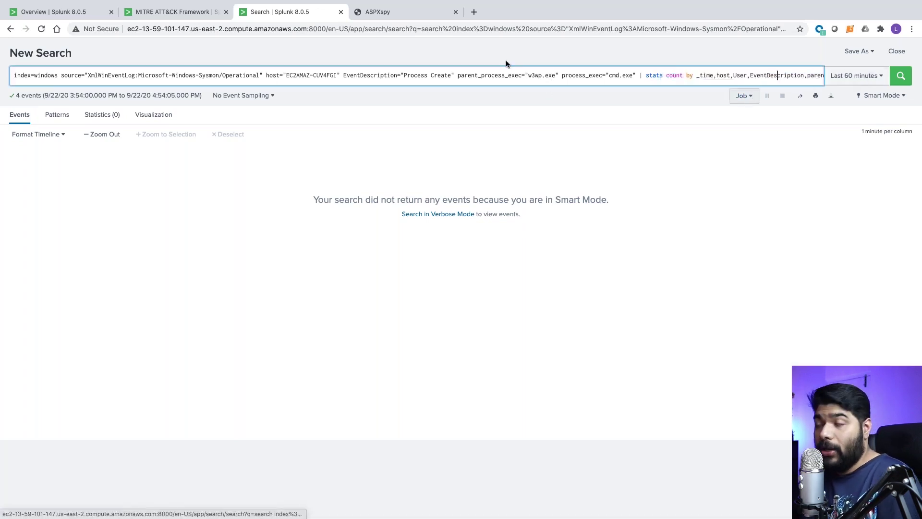
Reload the search page with the current stats query
{"action": "scroll", "coordinate": [488, 62], "scroll_direction": "up", "scroll_amount": 1}
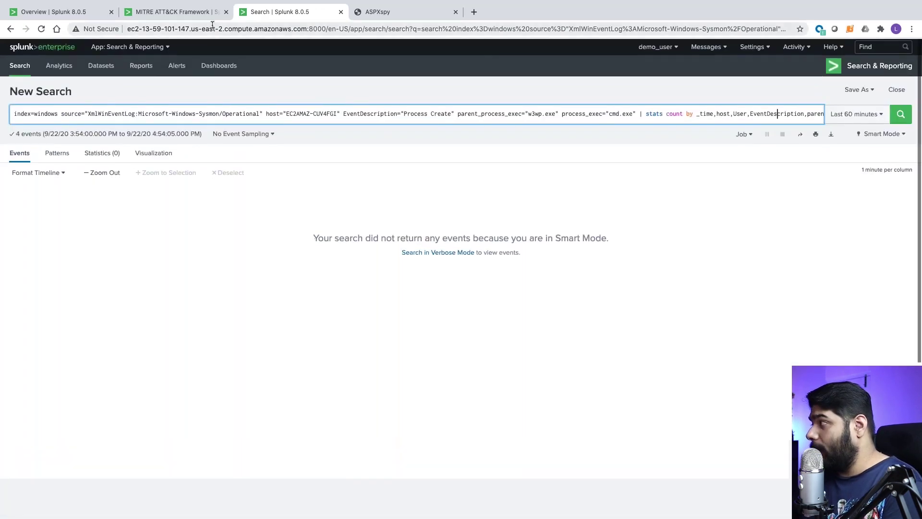
{"action": "triple_click", "coordinate": [209, 113]}
{"action": "left_click", "coordinate": [240, 28]}
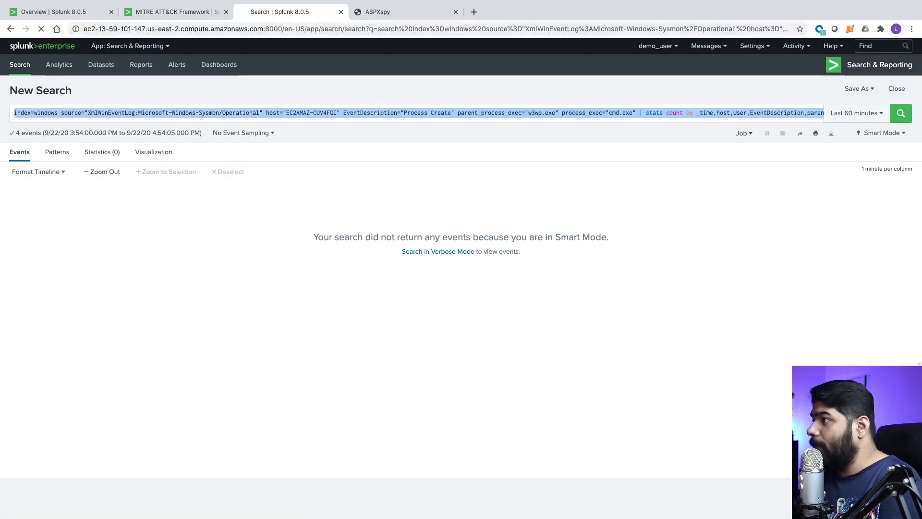
{"action": "key", "text": "Return"}
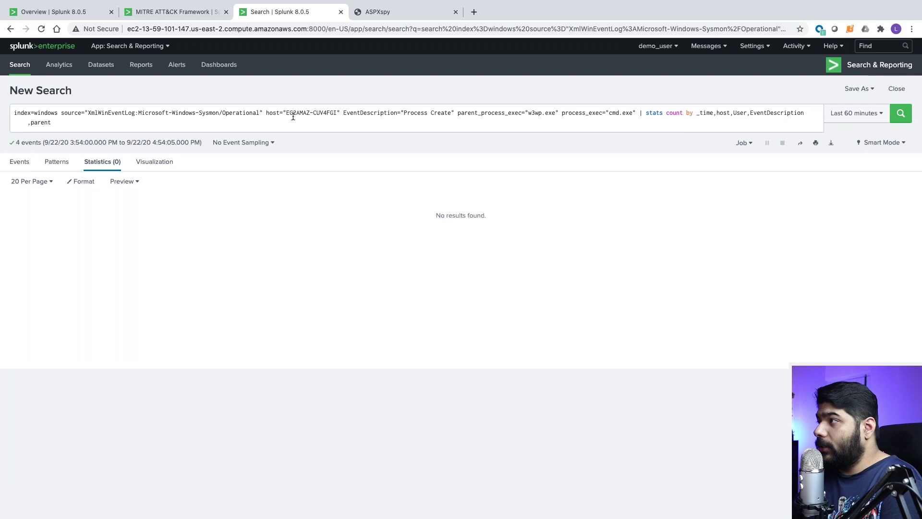
Complete the stats grouping in the search with the fields parent_process_exec, process_exec and cmdline
{"action": "left_click", "coordinate": [293, 117]}
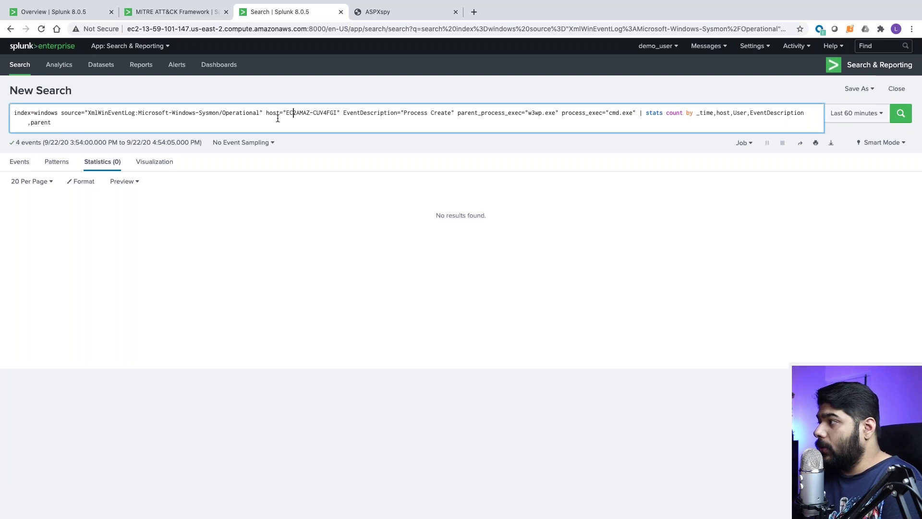
{"action": "left_click", "coordinate": [247, 127]}
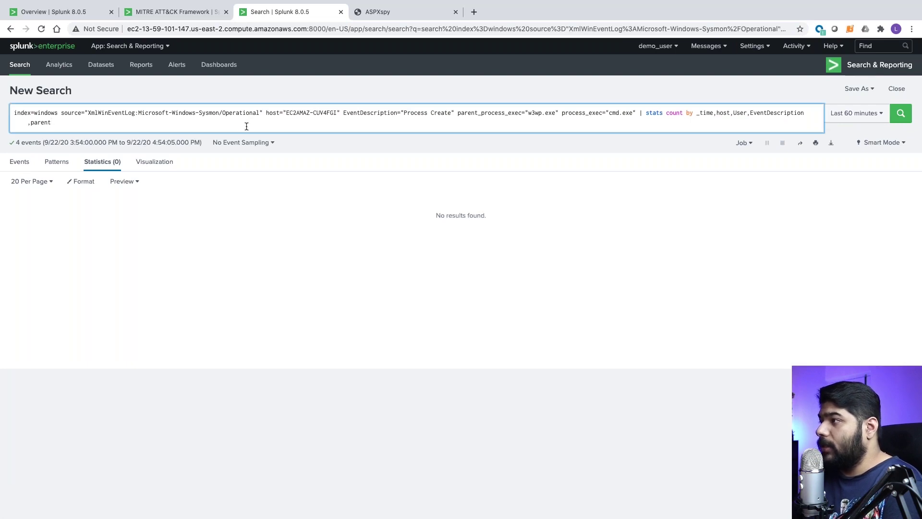
{"action": "type", "text": "process_exec"}
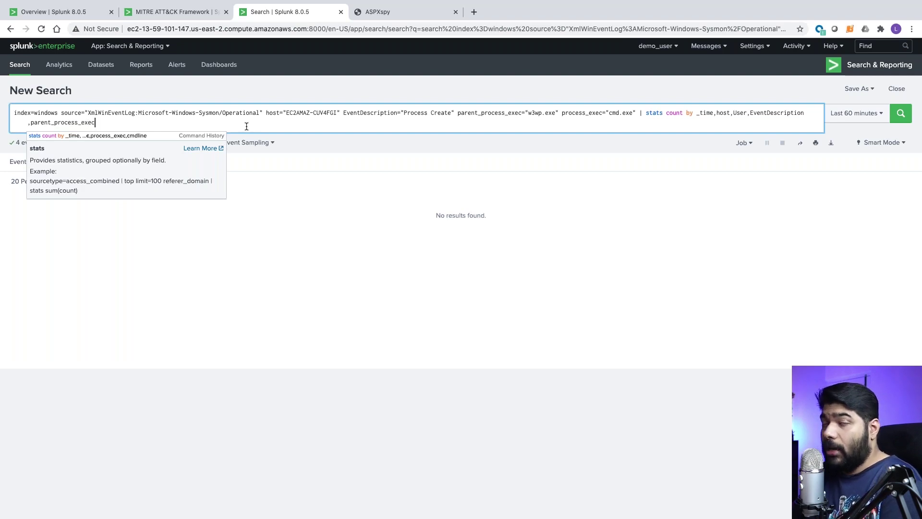
{"action": "type", "text": ",process"}
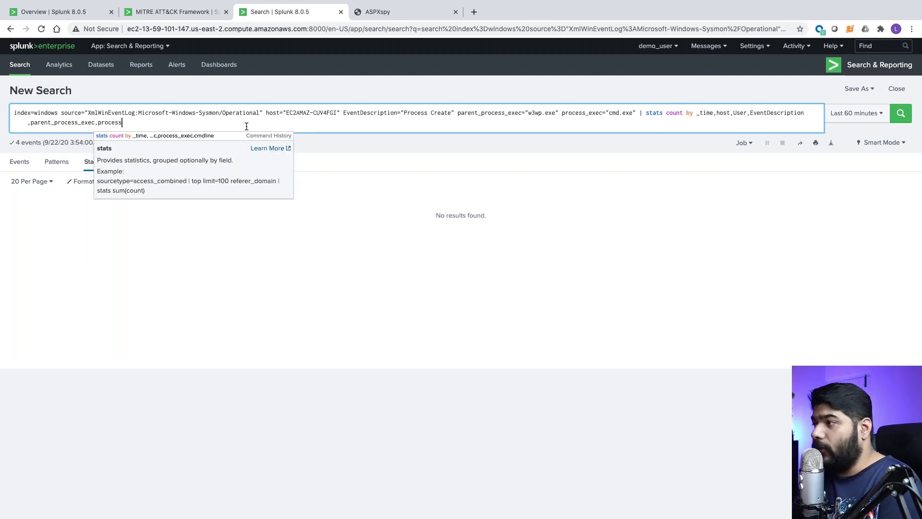
{"action": "type", "text": "_exec"}
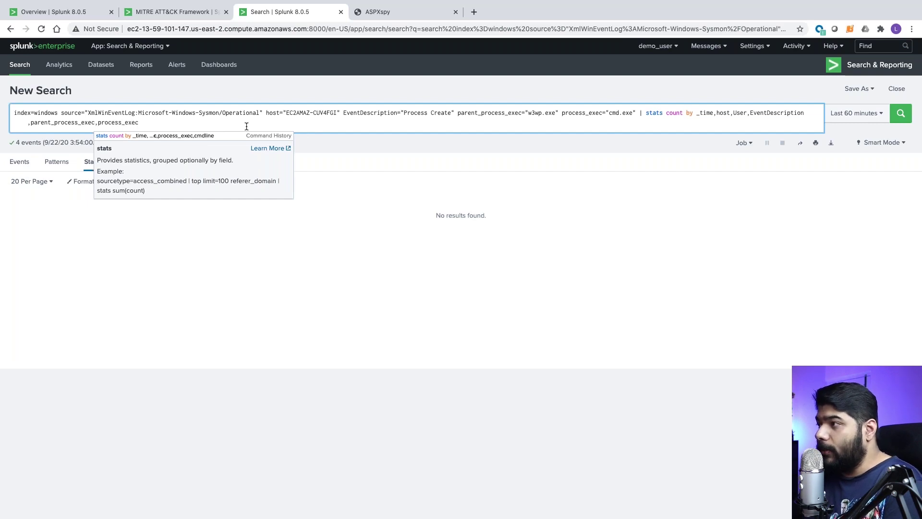
{"action": "type", "text": ",cmdlin"}
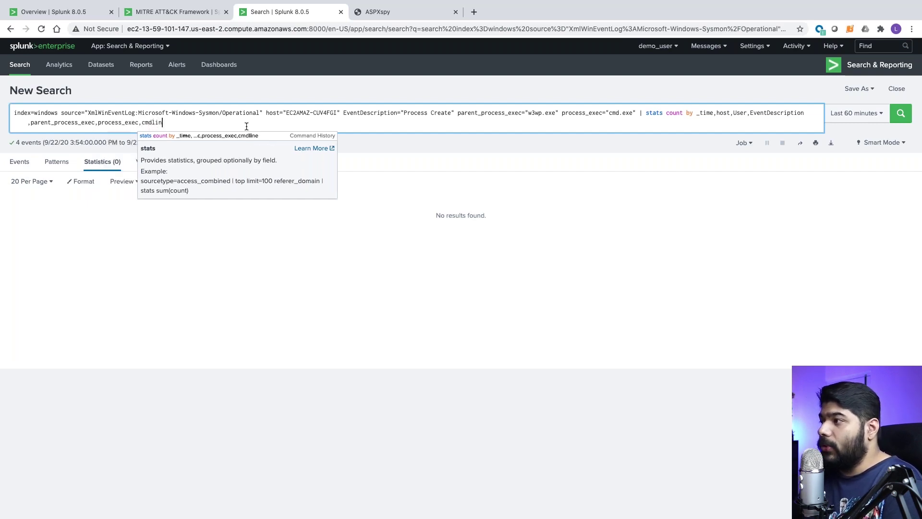
{"action": "type", "text": "e |"}
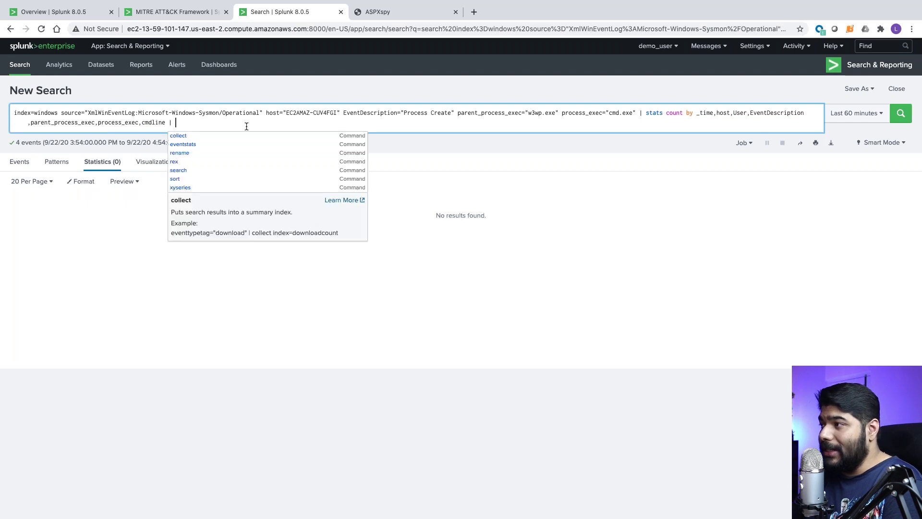
Add a descending sort on count to the query and run the search
{"action": "type", "text": " sort - count"}
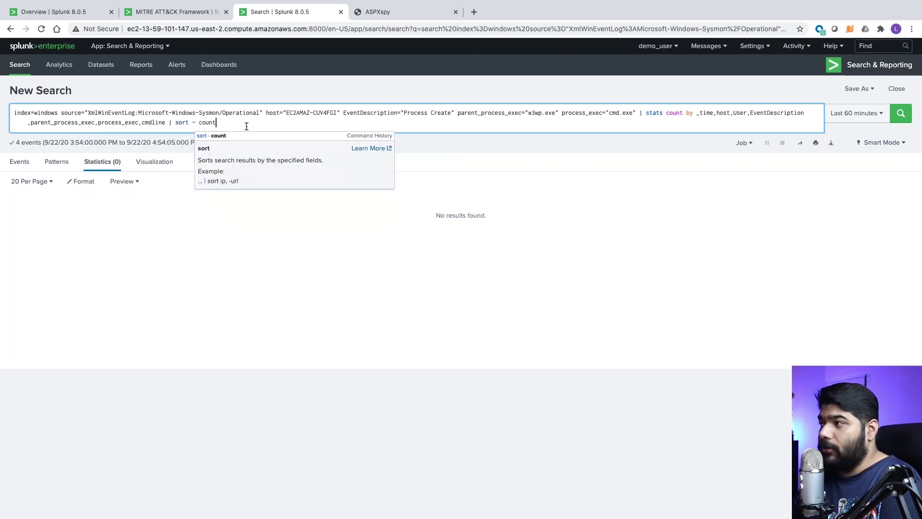
{"action": "left_click", "coordinate": [281, 122]}
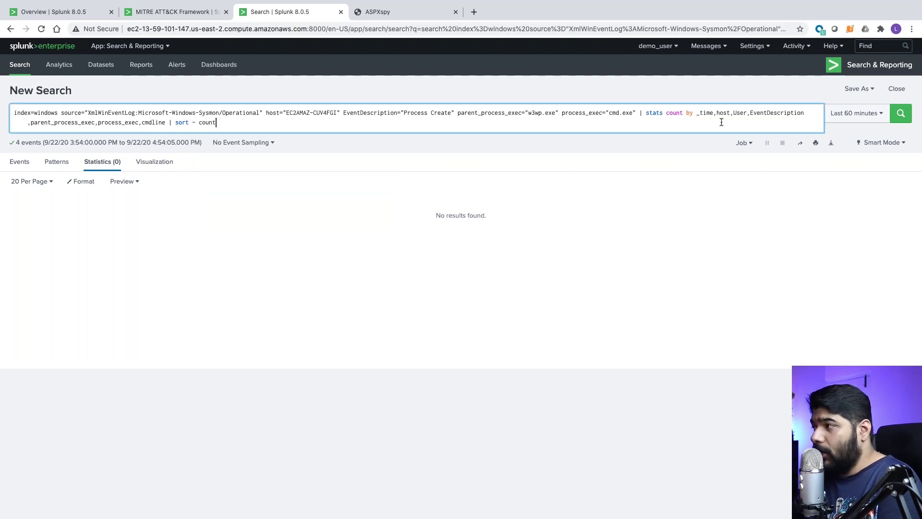
{"action": "left_click", "coordinate": [901, 116]}
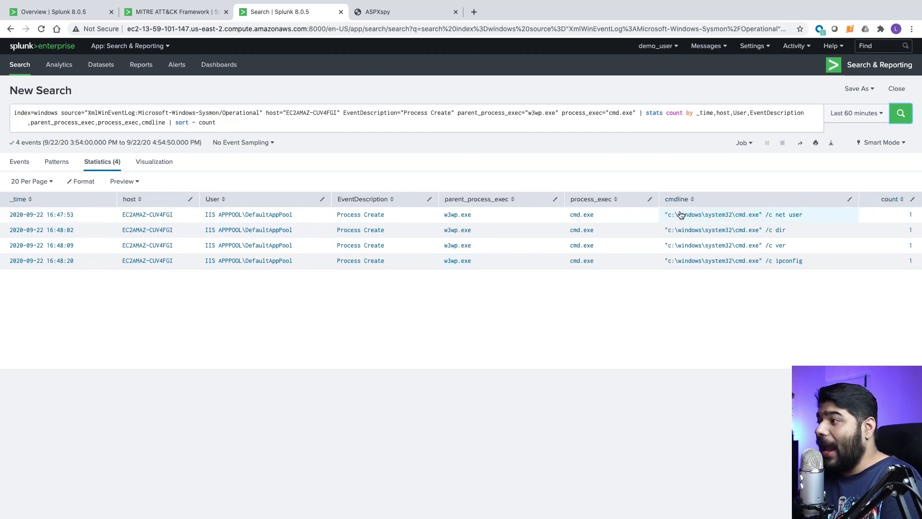
{"action": "left_click", "coordinate": [857, 88]}
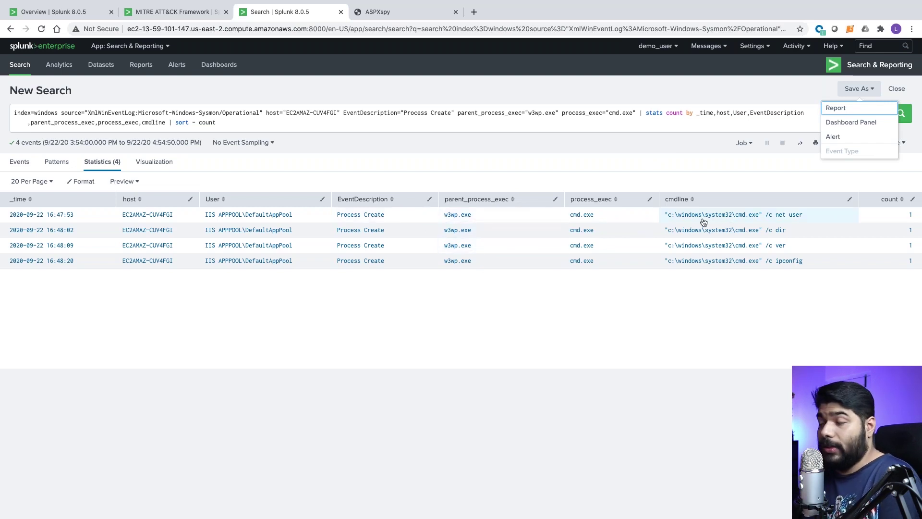
{"action": "left_click", "coordinate": [693, 324]}
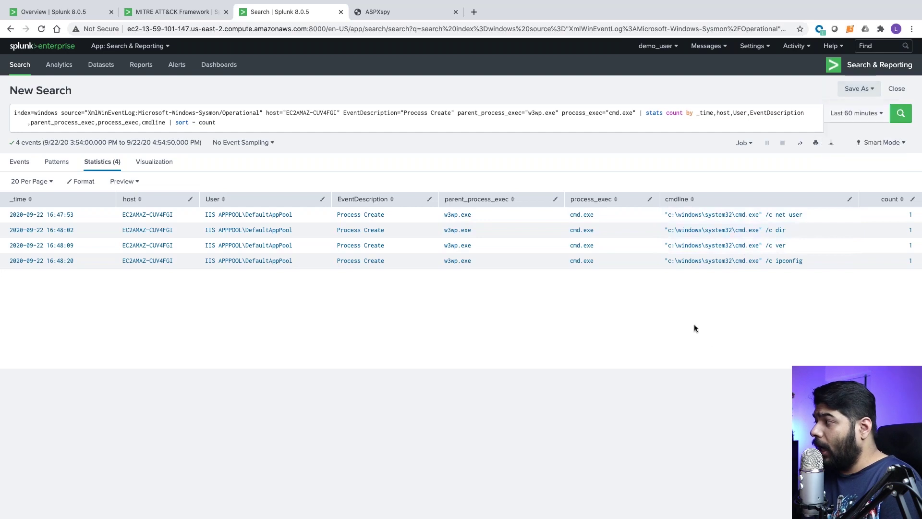